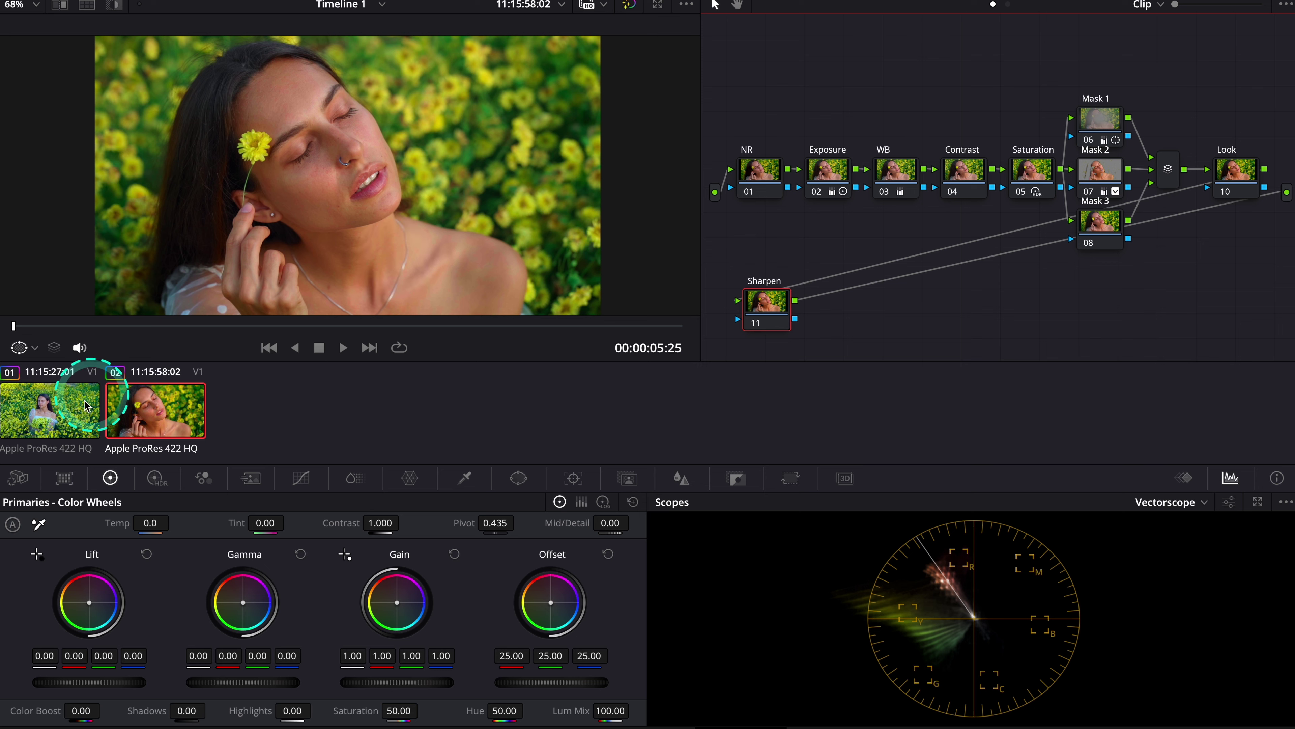
# Compare both clips, then push the timeline node's offset toward magenta (47.93/16.97/35.80) and check clip 01
pyautogui.click(80, 410)
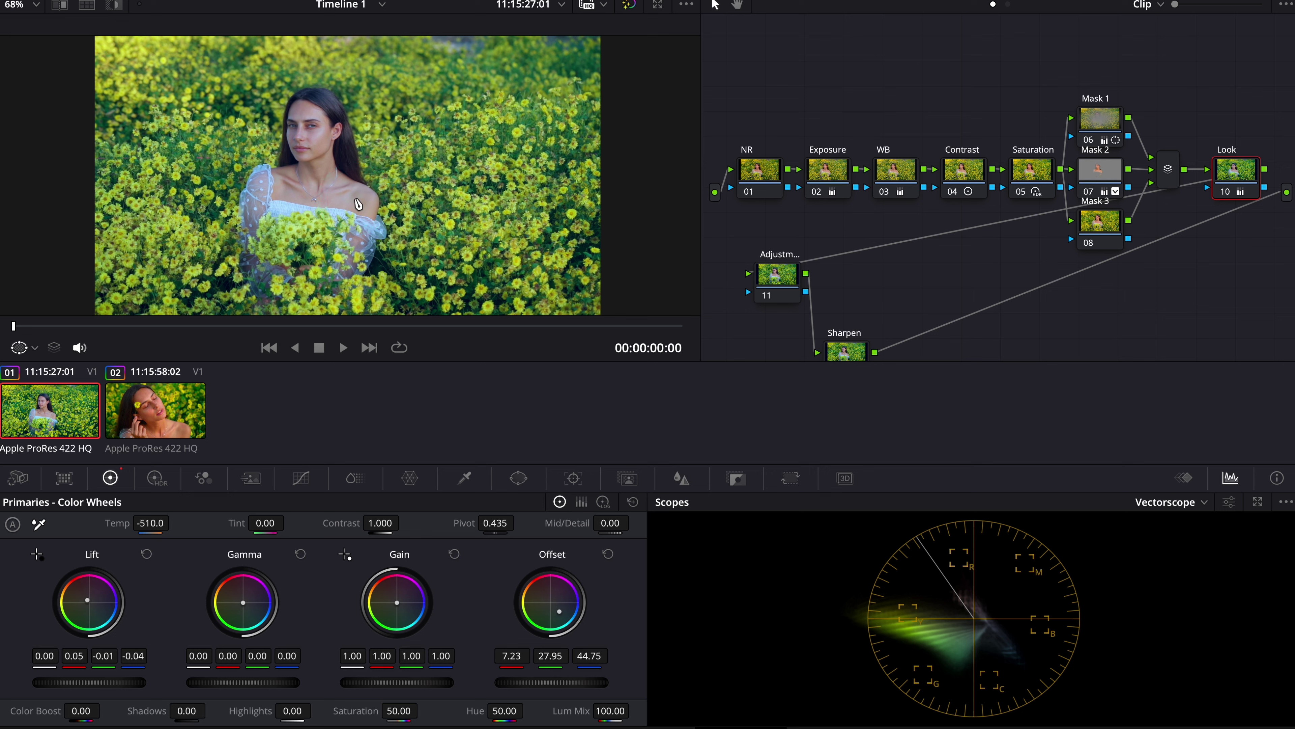
pyautogui.click(192, 402)
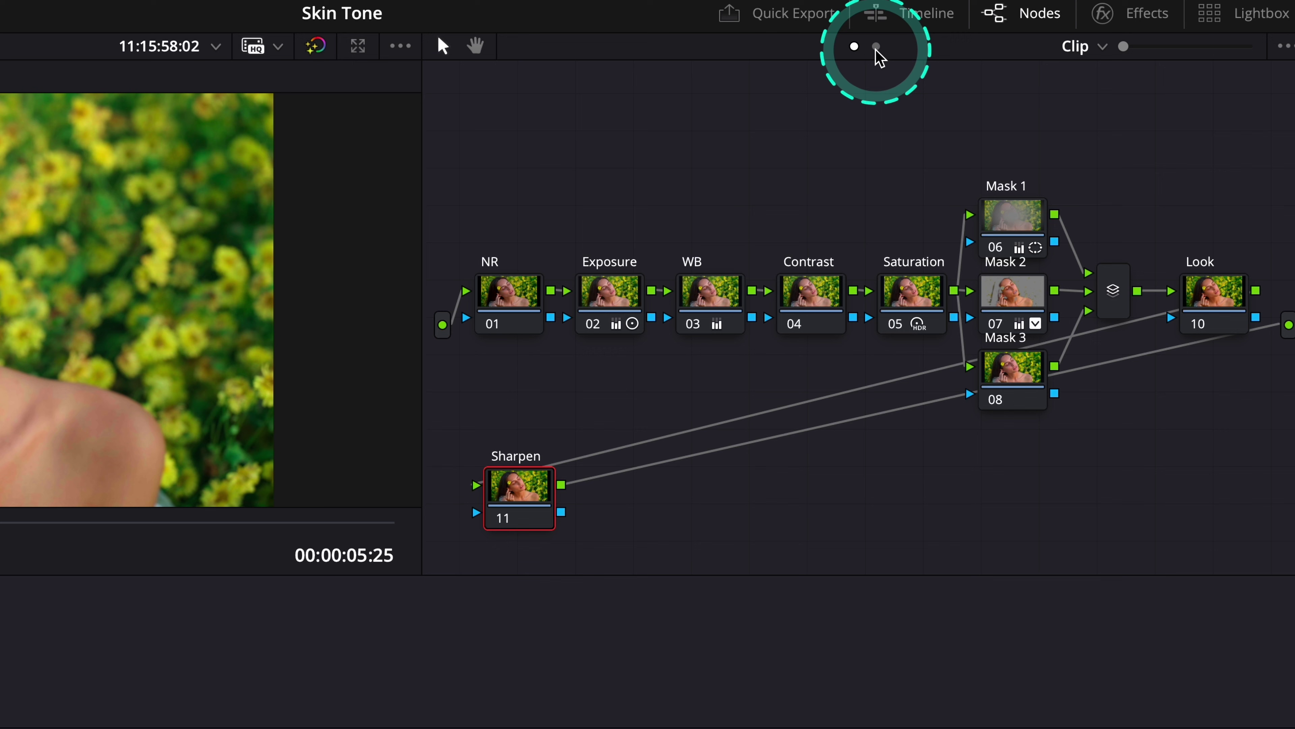
pyautogui.click(876, 47)
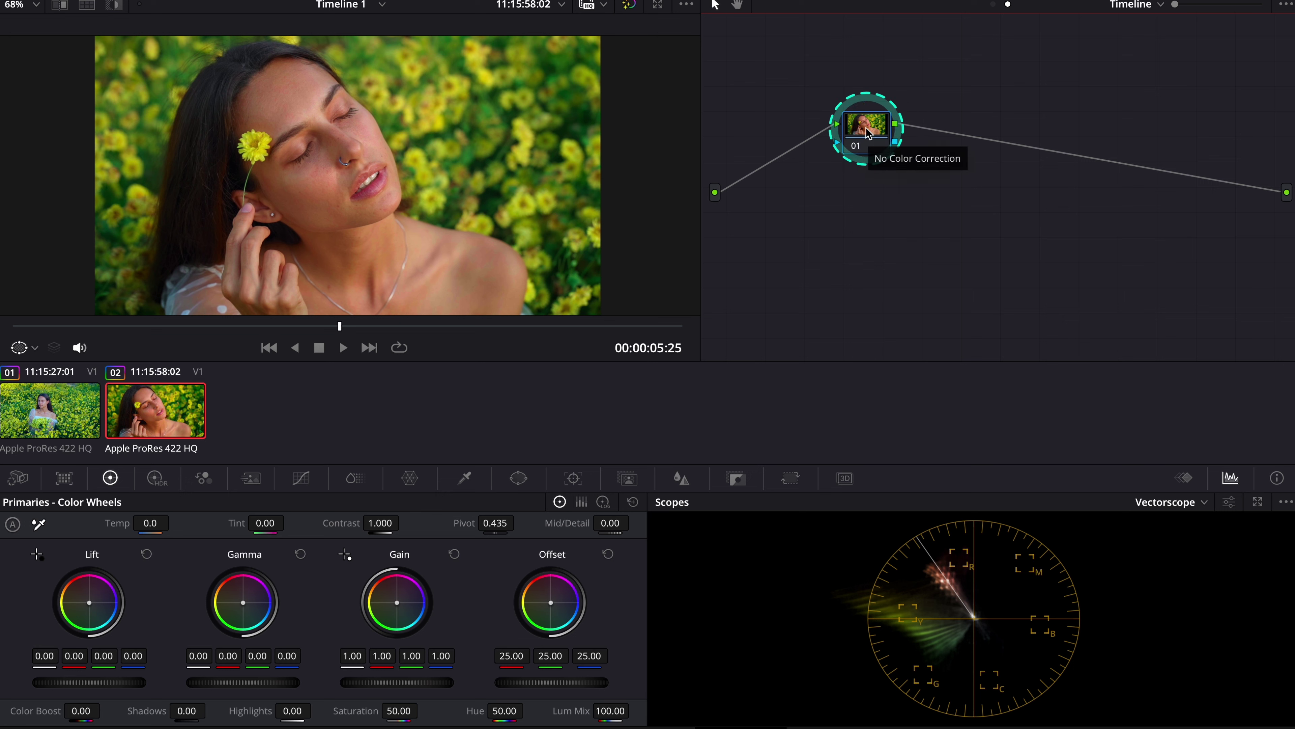
pyautogui.moveTo(552, 607); pyautogui.dragTo(599, 480)
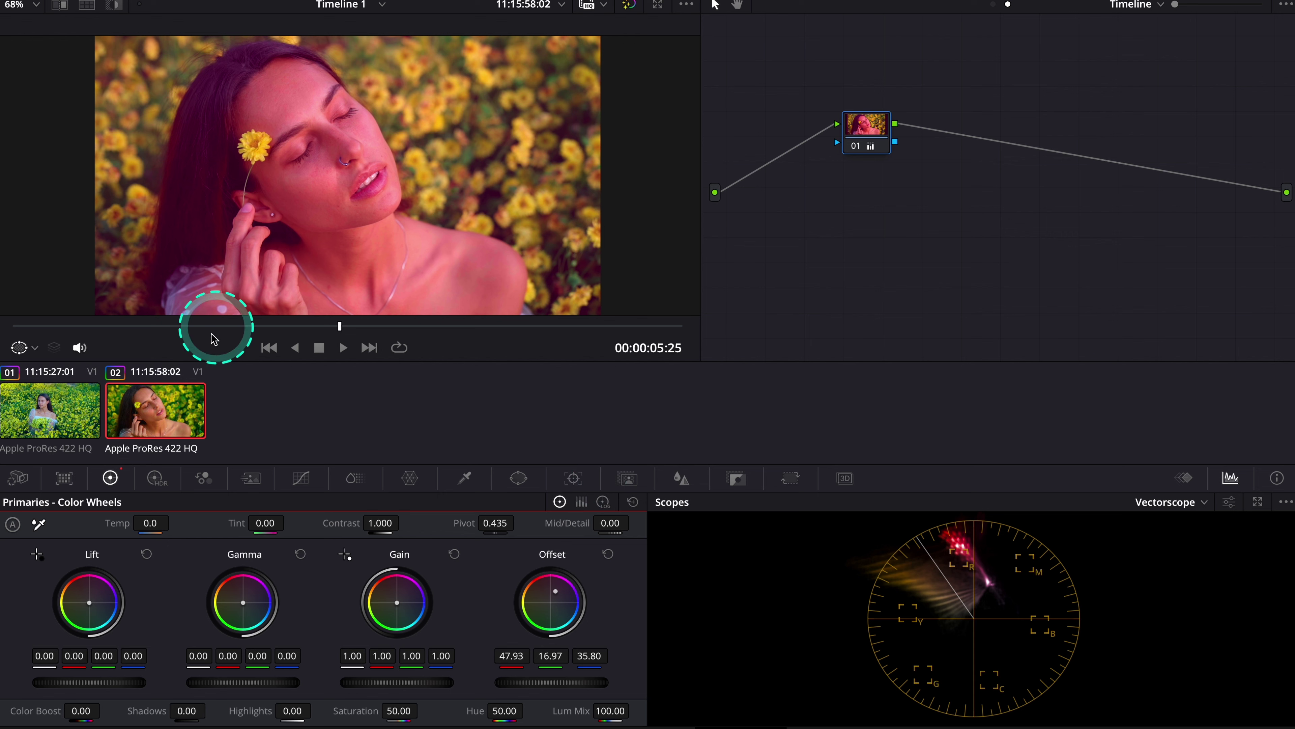
pyautogui.click(71, 403)
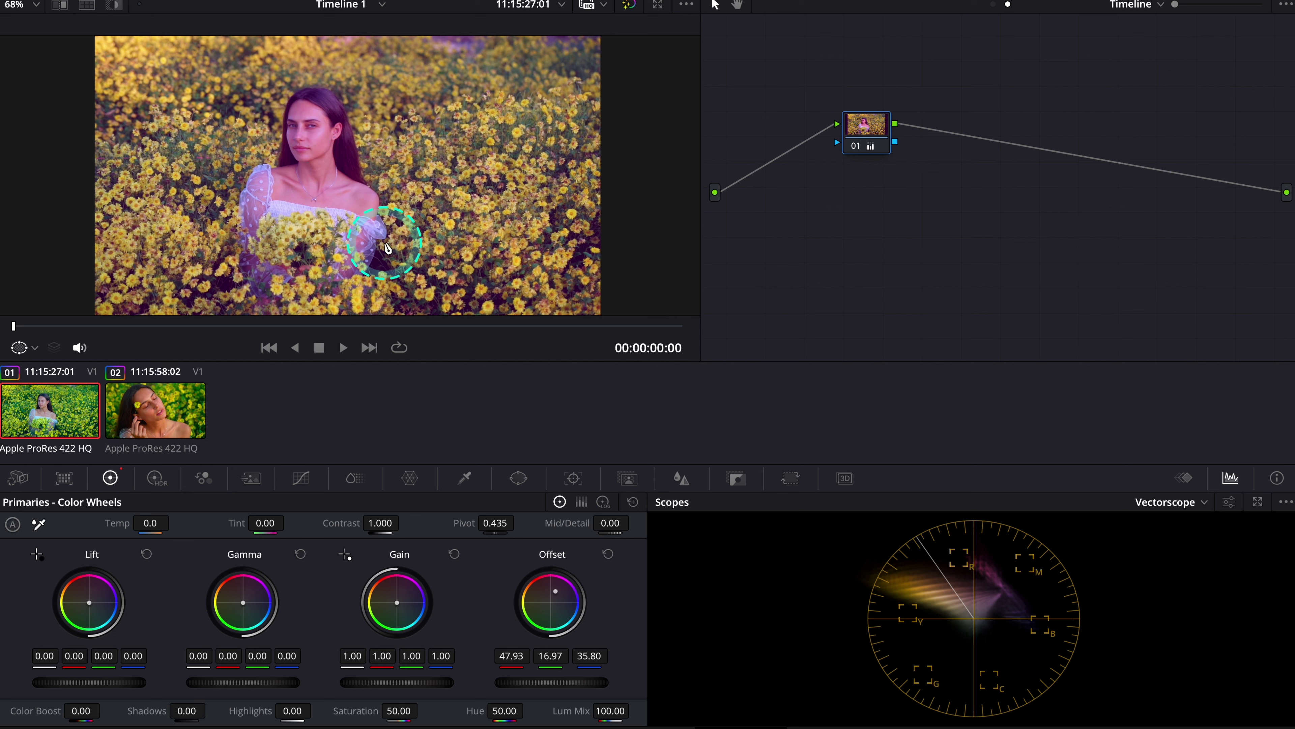
# Reset timeline node 01's grade to remove the magenta offset and reselect clip 02
pyautogui.rightClick(870, 132)
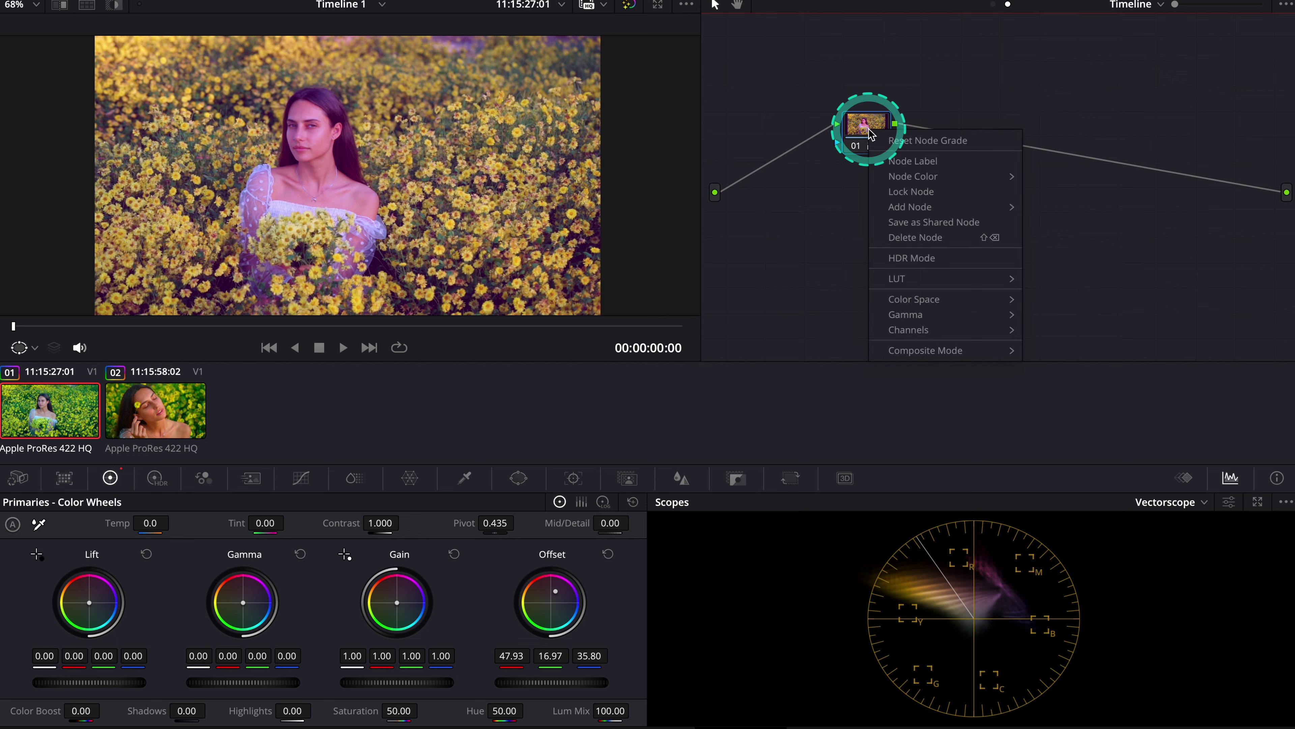
pyautogui.click(918, 136)
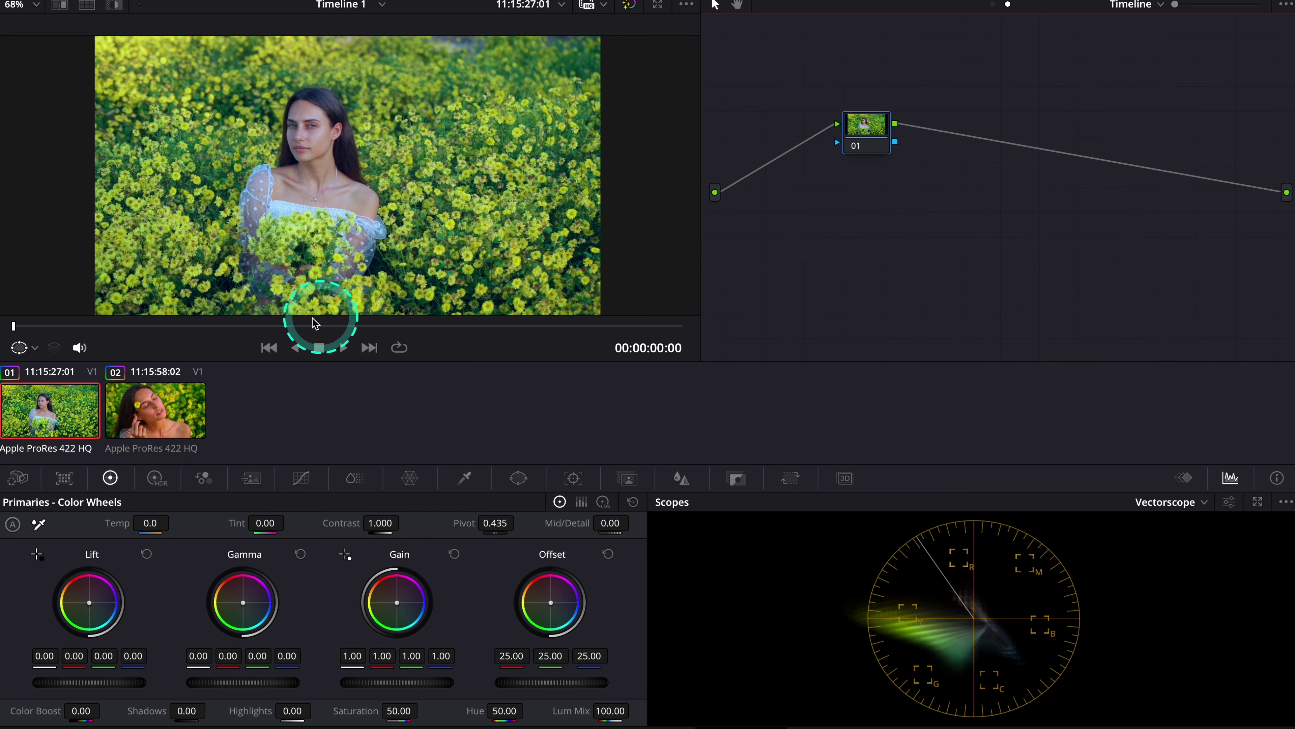
pyautogui.click(171, 406)
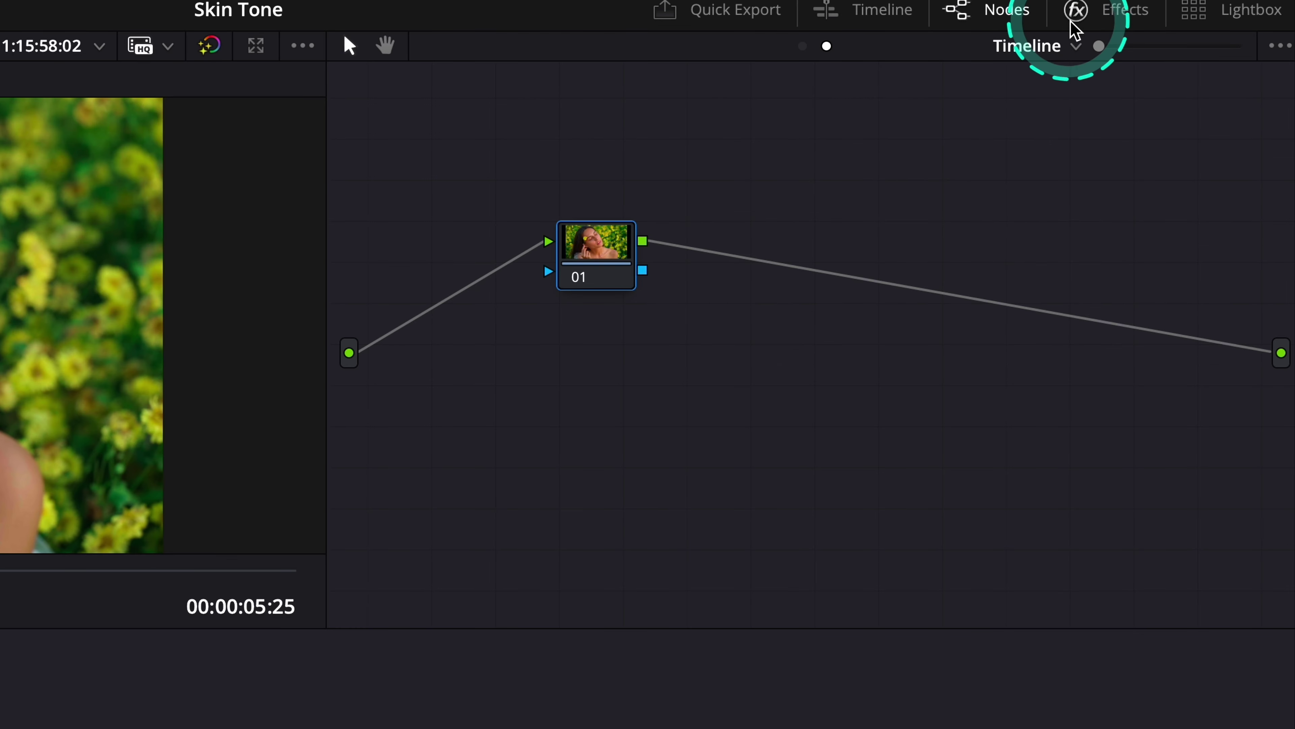
# Search the effects library for 'time' and apply NobeOmniScope Connect to timeline node 01
pyautogui.click(1073, 15)
pyautogui.click(1041, 96)
pyautogui.write('time')
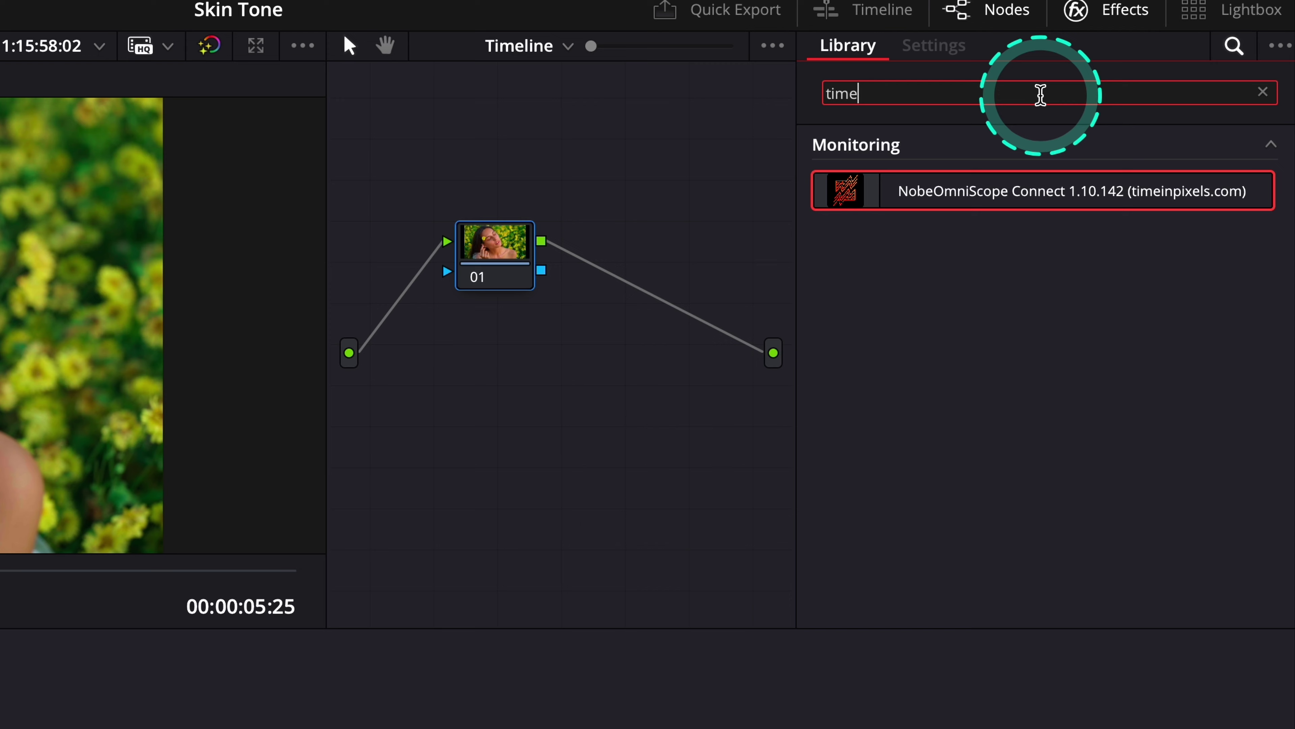
pyautogui.moveTo(1017, 205); pyautogui.dragTo(511, 268)
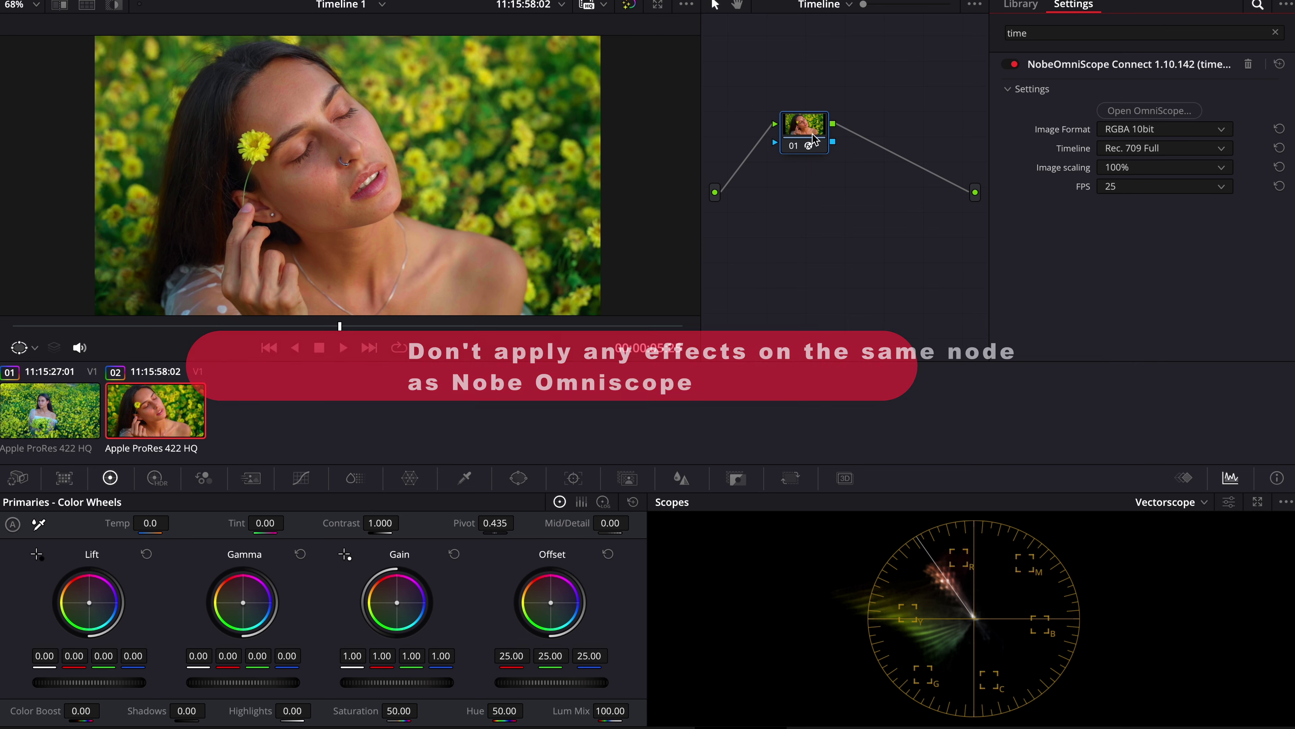
# Launch OmniScope from the plugin settings, maximise it, browse the Scopes list, then return to a floating window
pyautogui.click(1163, 111)
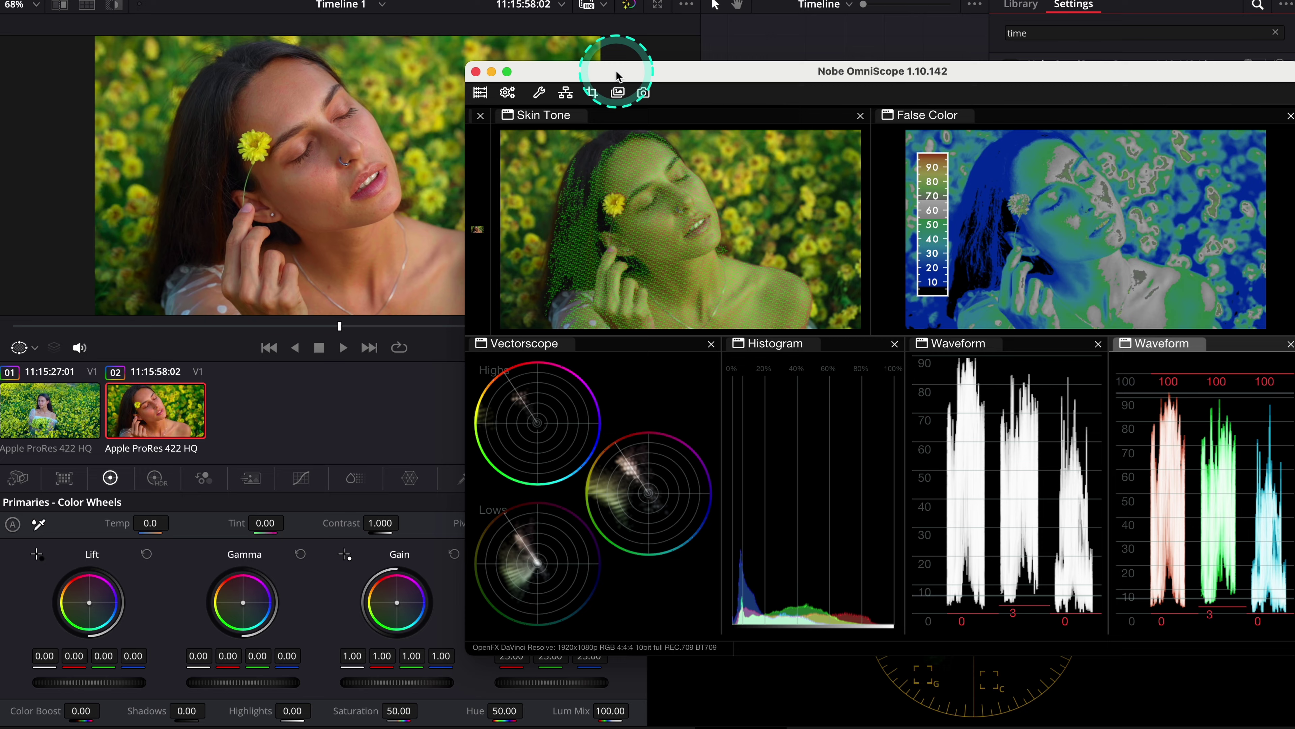
pyautogui.moveTo(618, 71); pyautogui.dragTo(558, 72)
pyautogui.click(453, 74)
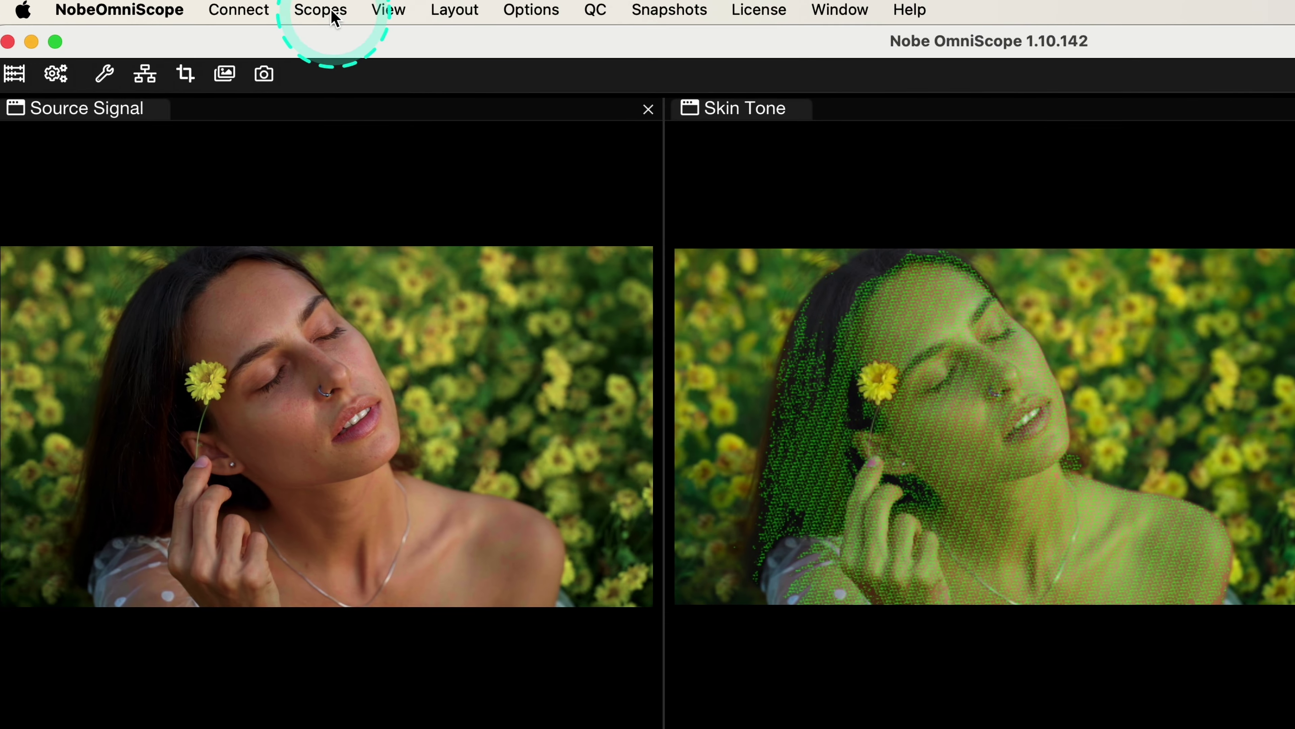
pyautogui.click(324, 10)
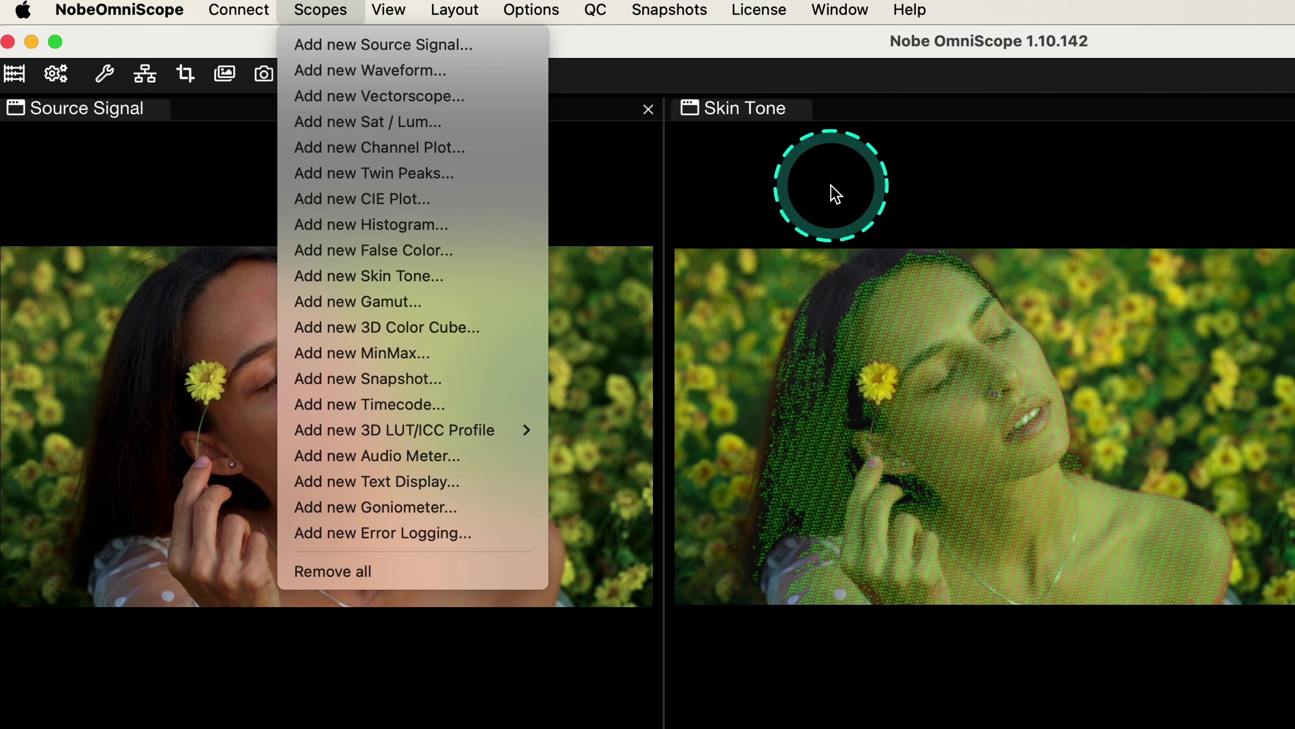
pyautogui.click(832, 194)
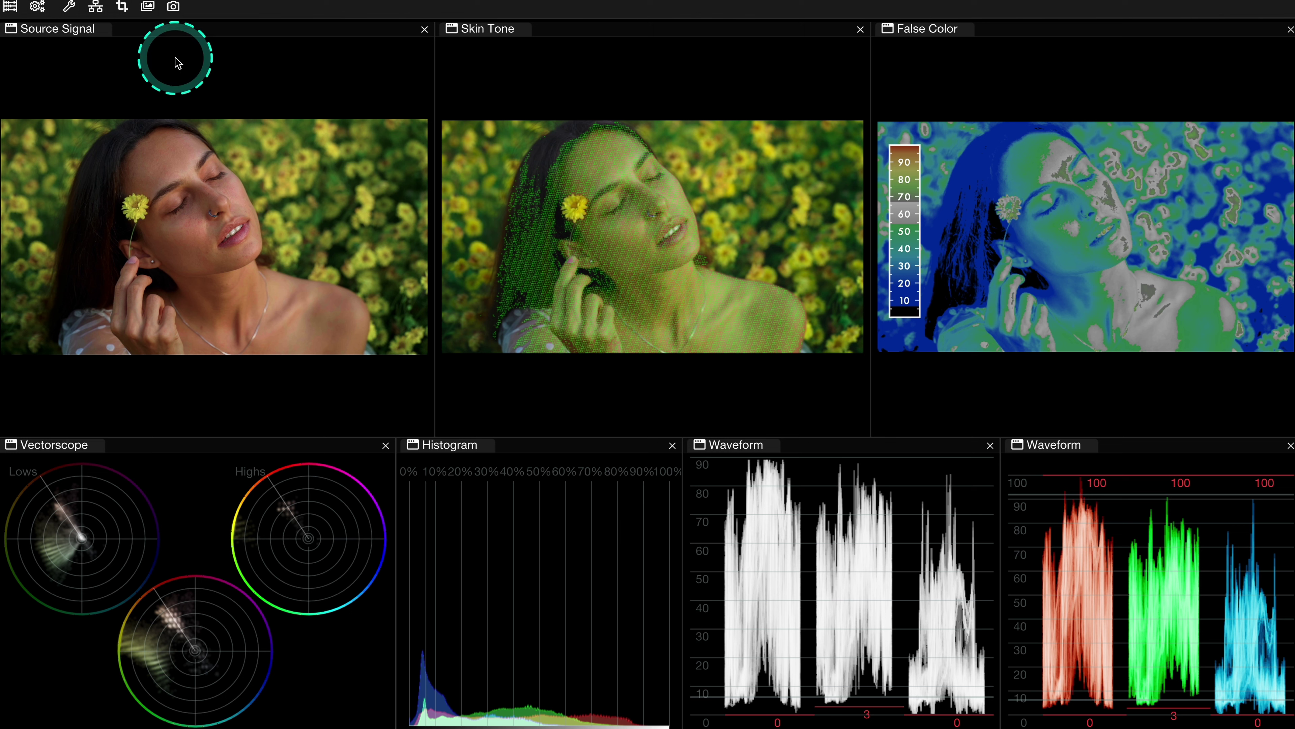
pyautogui.click(39, 10)
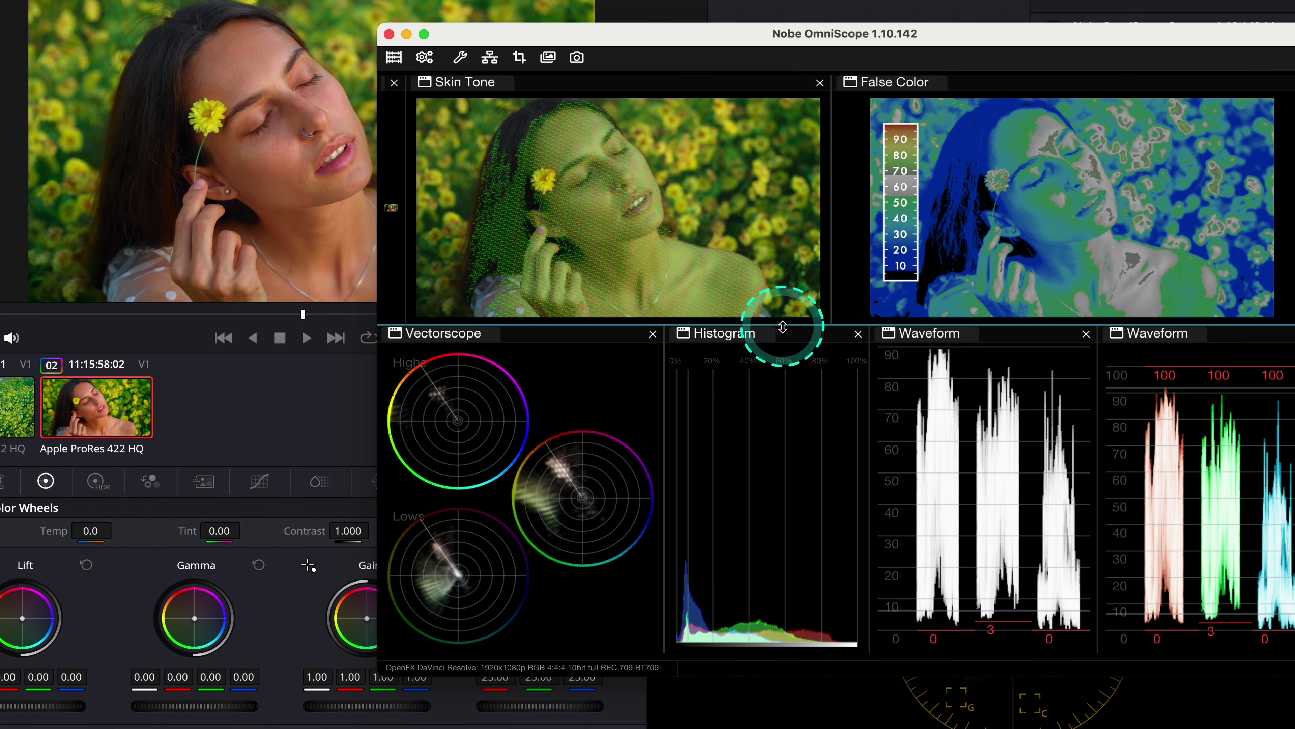
# Enlarge Skin Tone over False Color, play both clips, then go full screen and shrink Source Signal
pyautogui.moveTo(762, 340); pyautogui.dragTo(746, 545)
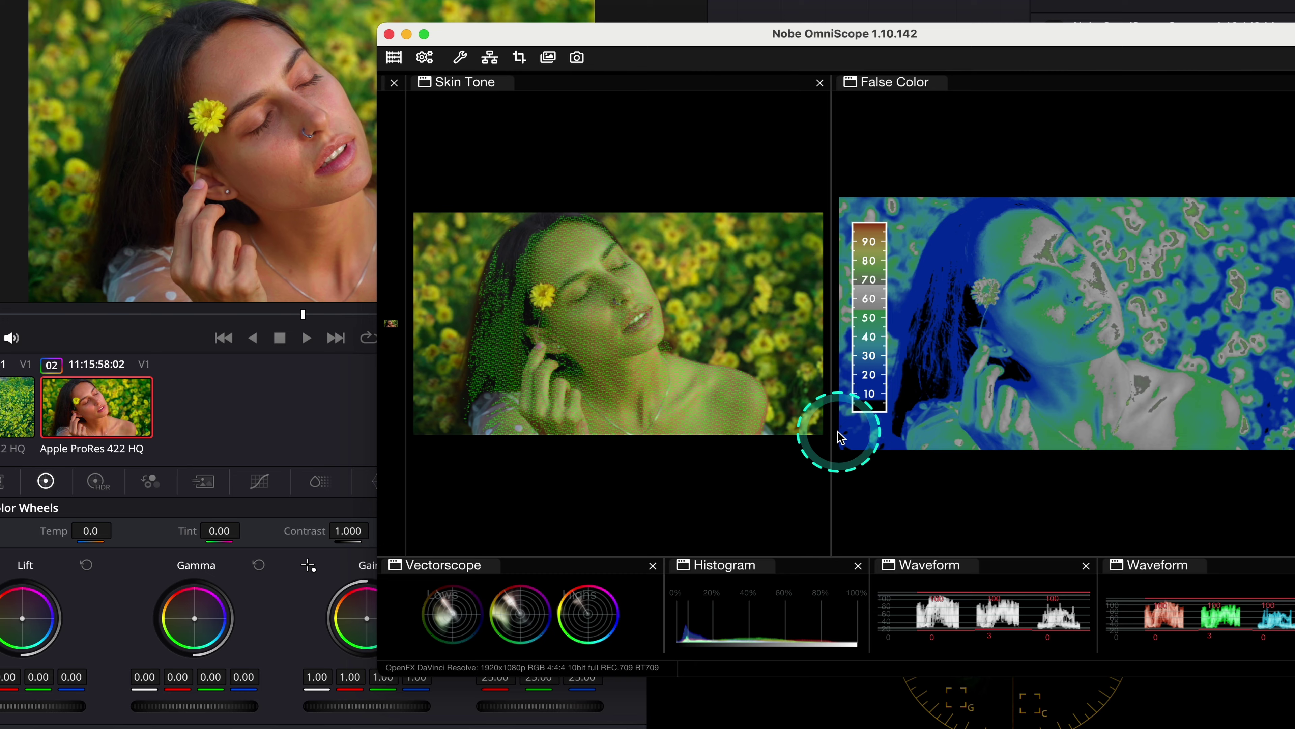
pyautogui.moveTo(831, 434); pyautogui.dragTo(1120, 463)
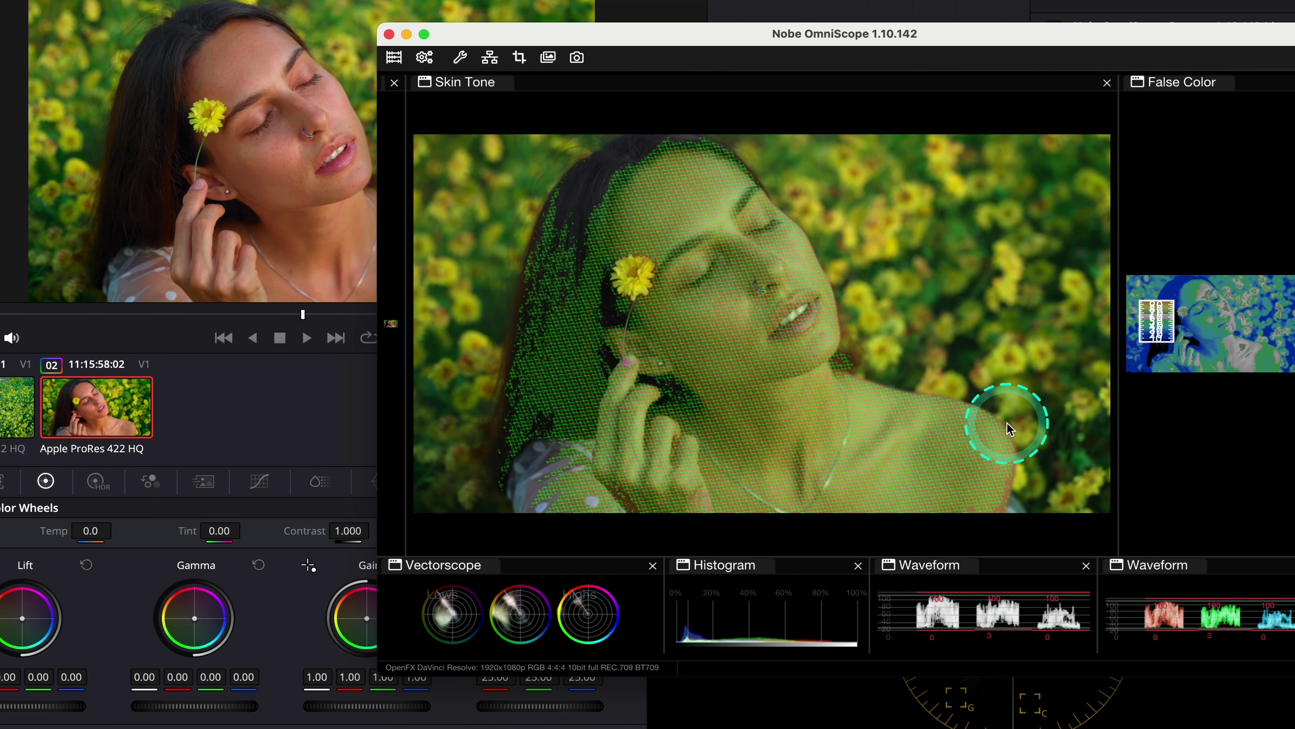
pyautogui.moveTo(305, 317); pyautogui.dragTo(275, 318)
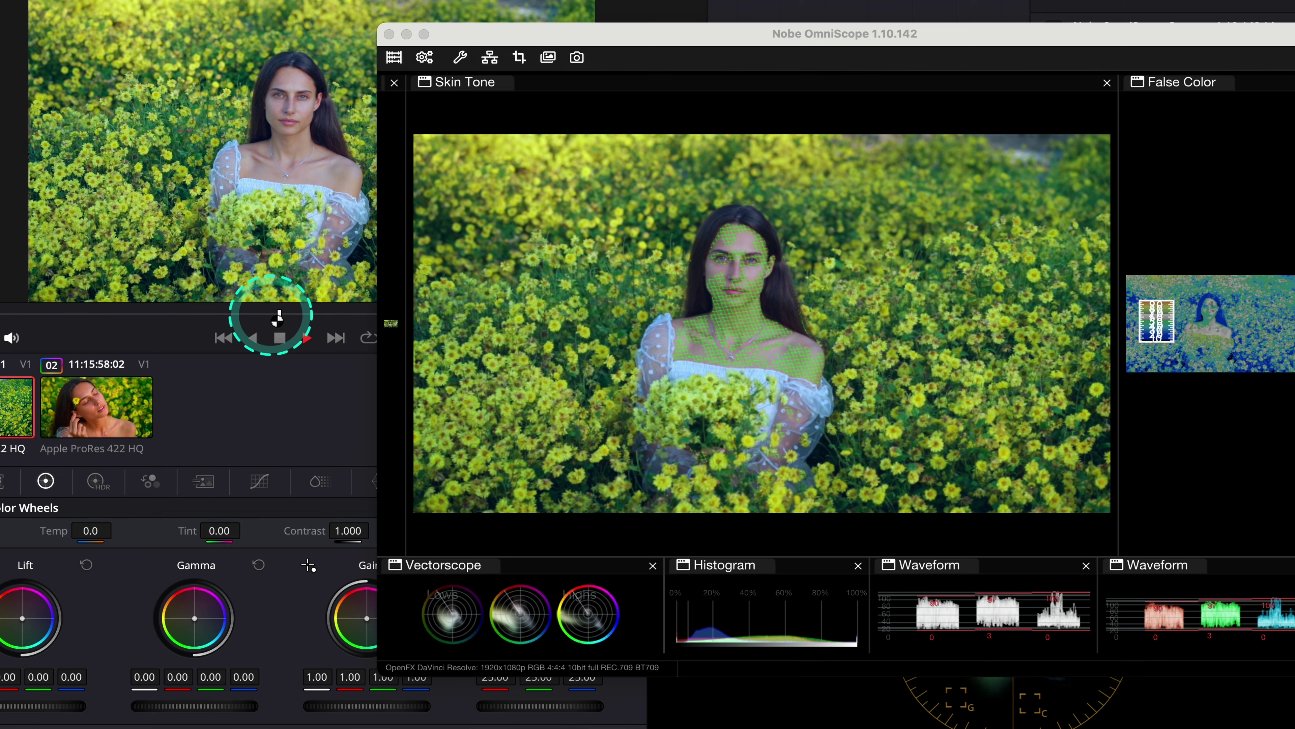
pyautogui.press('space')
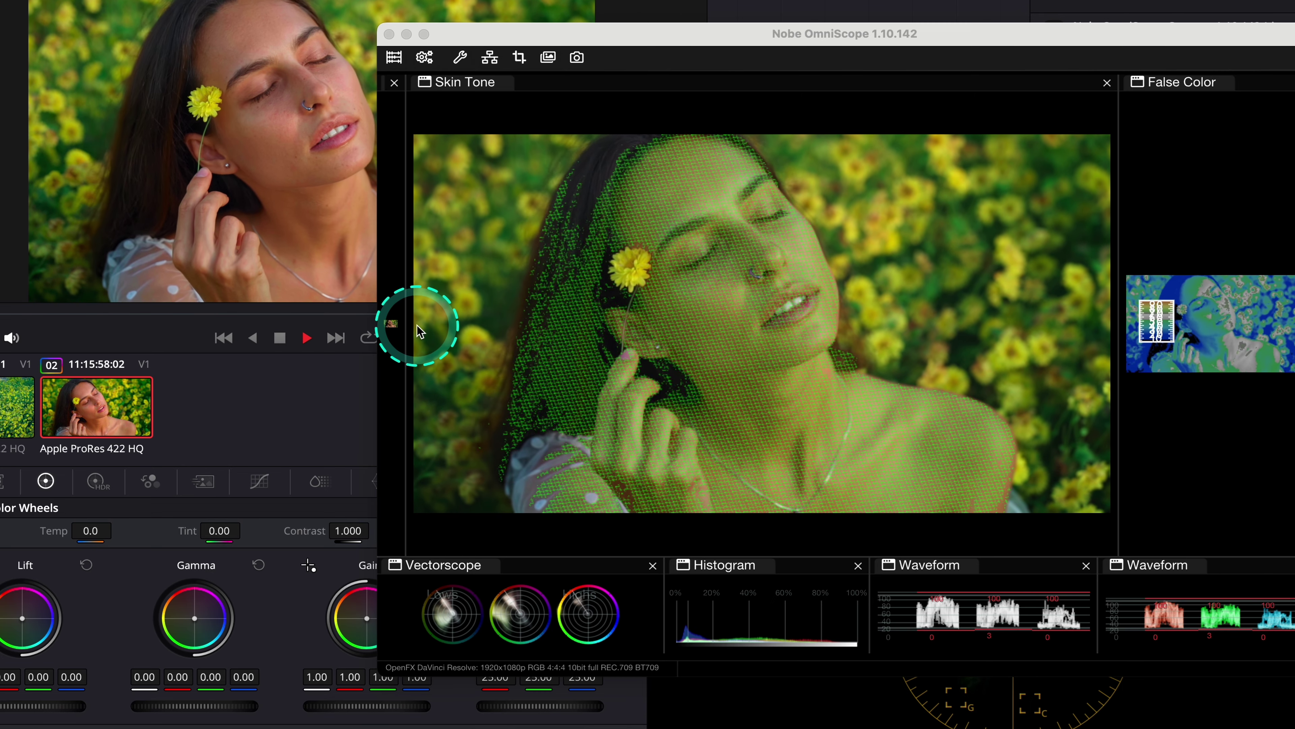
pyautogui.press('space')
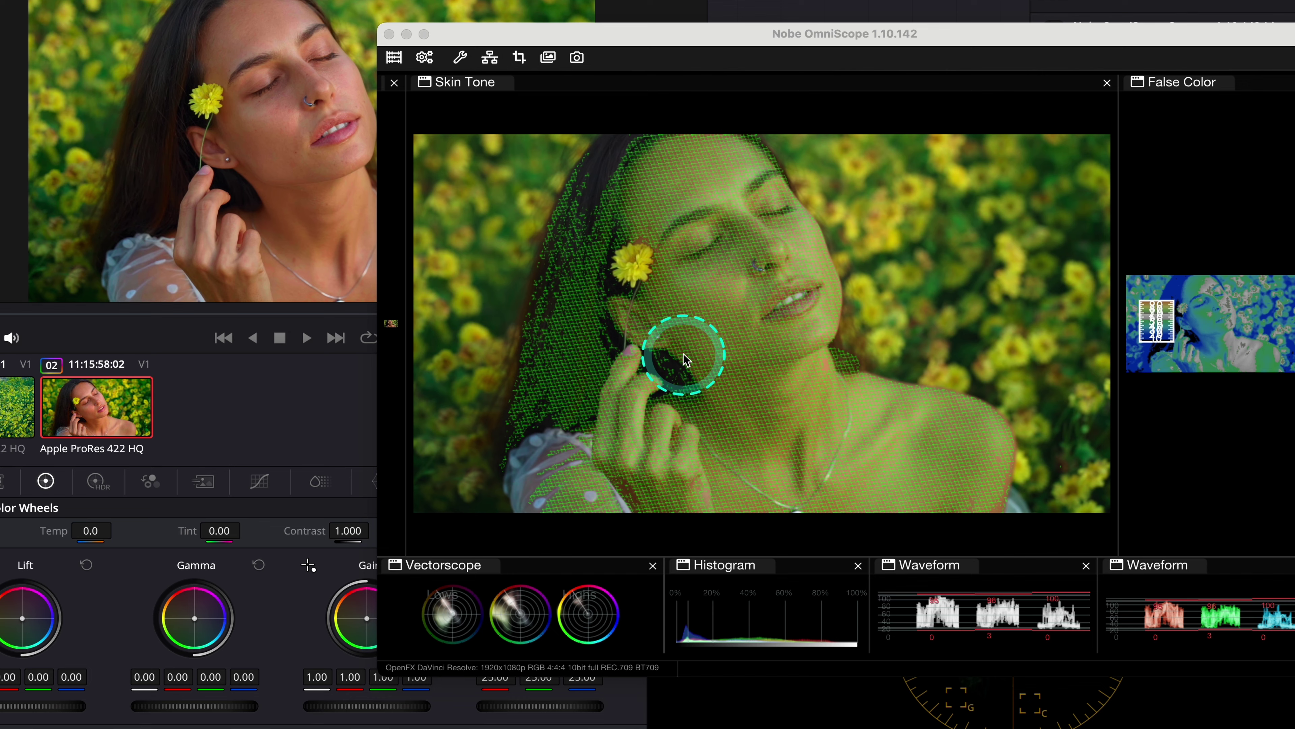
pyautogui.click(424, 34)
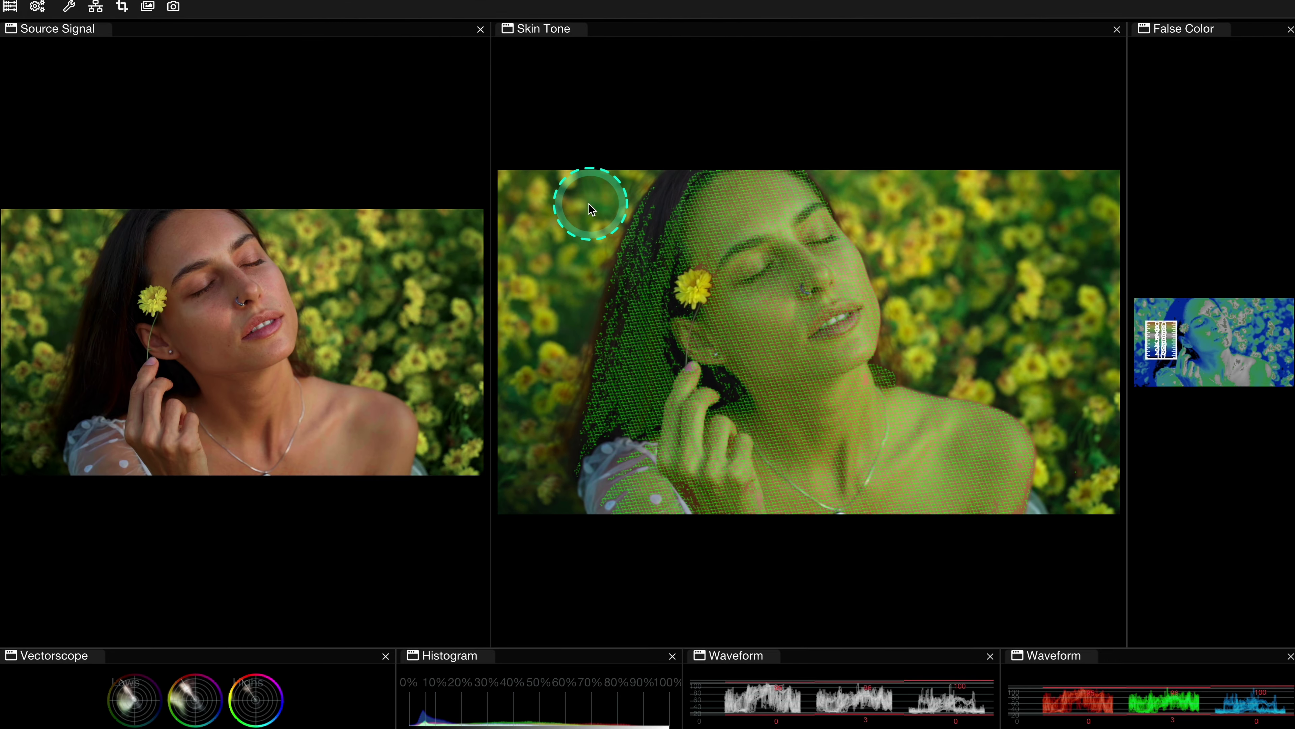
pyautogui.moveTo(490, 263); pyautogui.dragTo(255, 257)
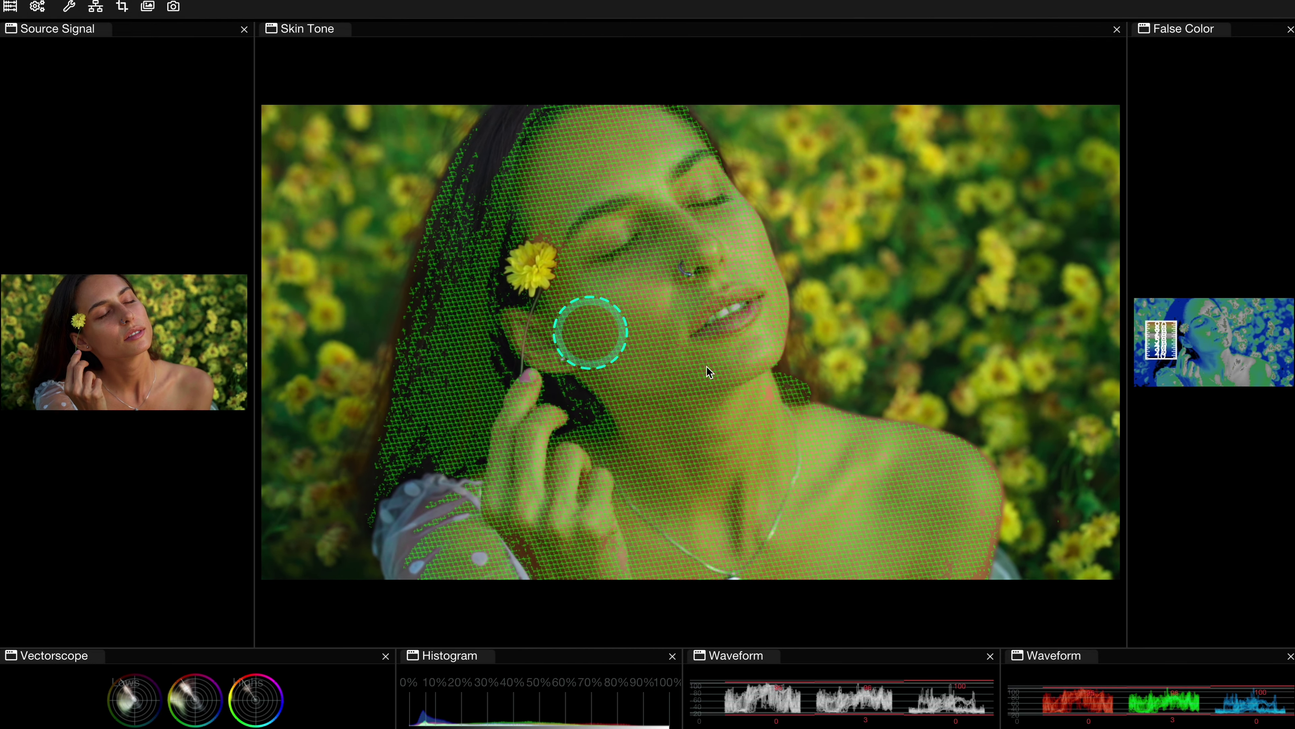
# Review the Skin Tone overlay settings, then heighten the bottom Vectorscope, Histogram and Waveform row
pyautogui.rightClick(882, 269)
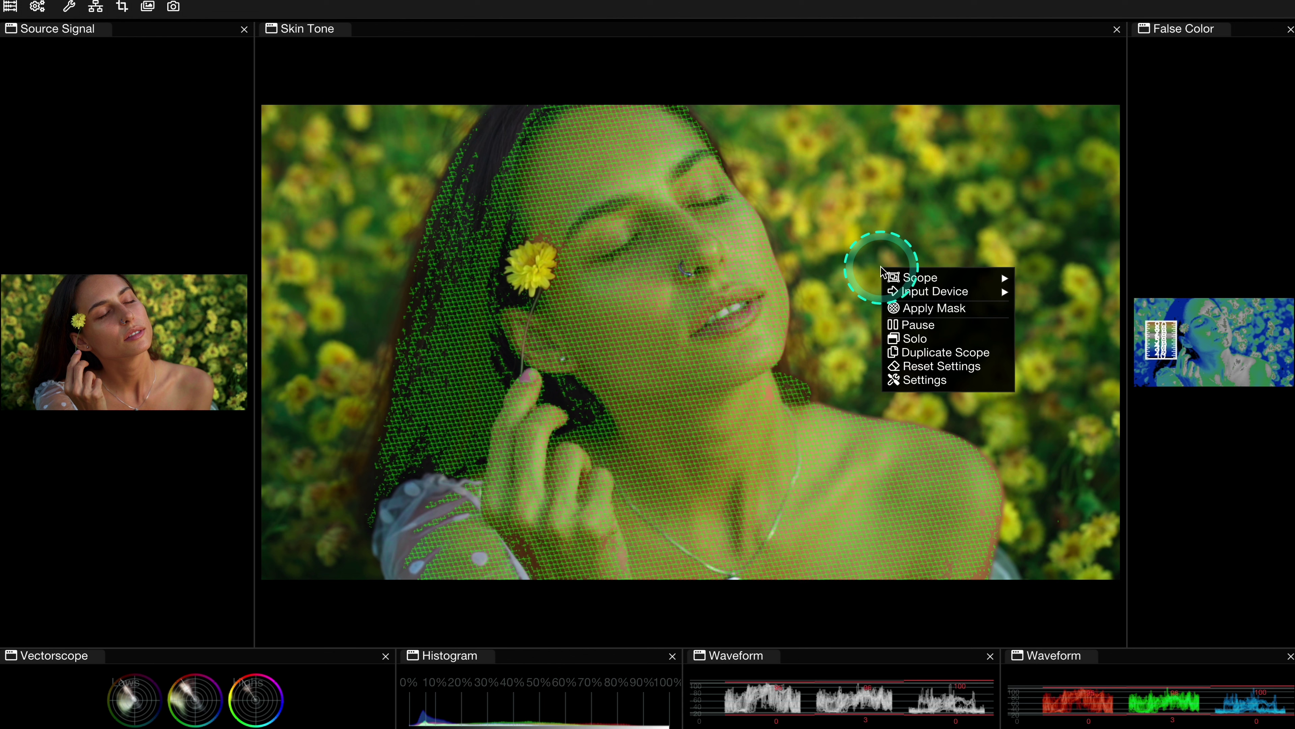
pyautogui.click(925, 380)
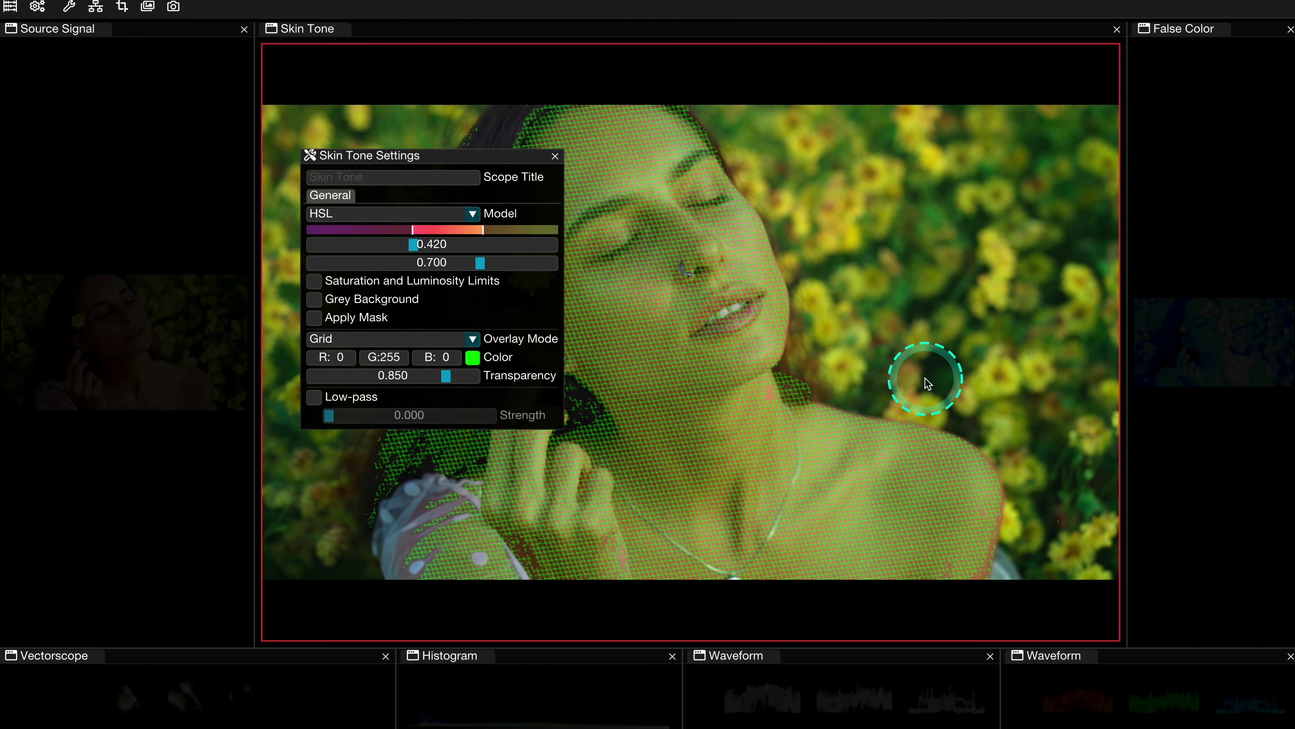
pyautogui.moveTo(492, 166); pyautogui.dragTo(327, 142)
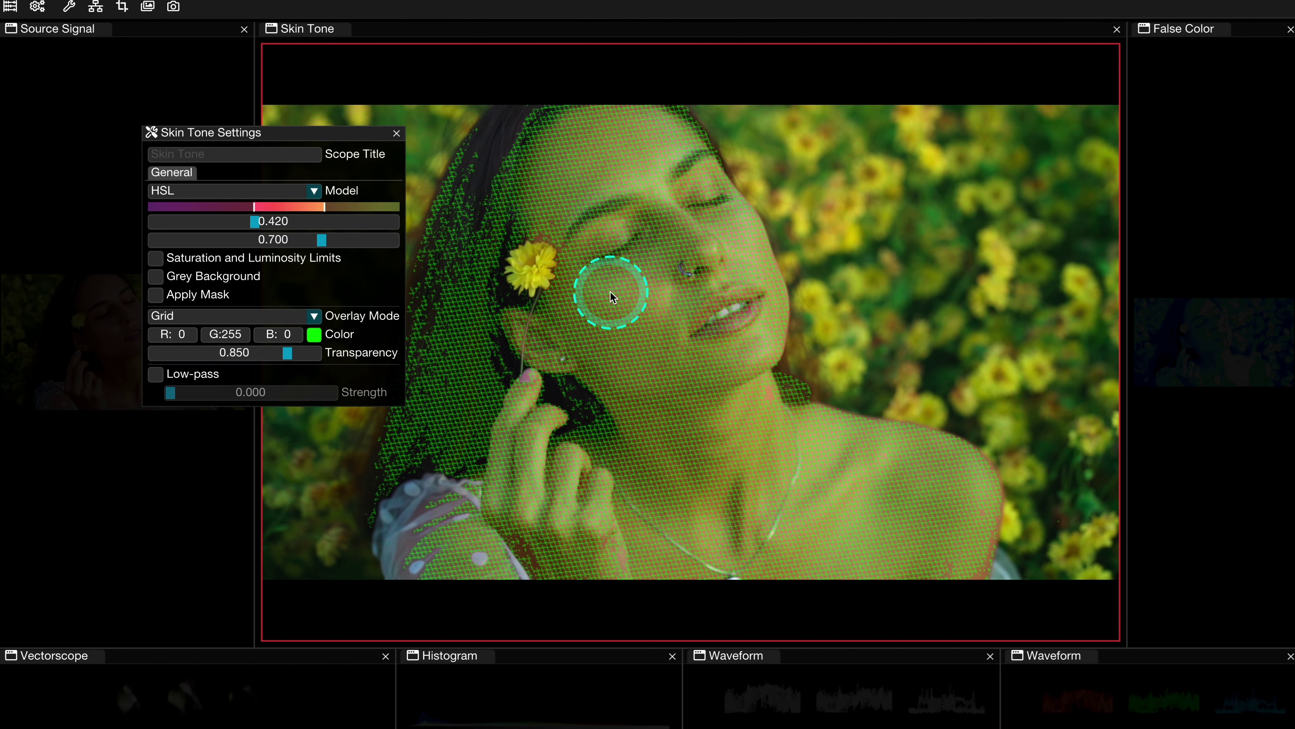
pyautogui.click(397, 133)
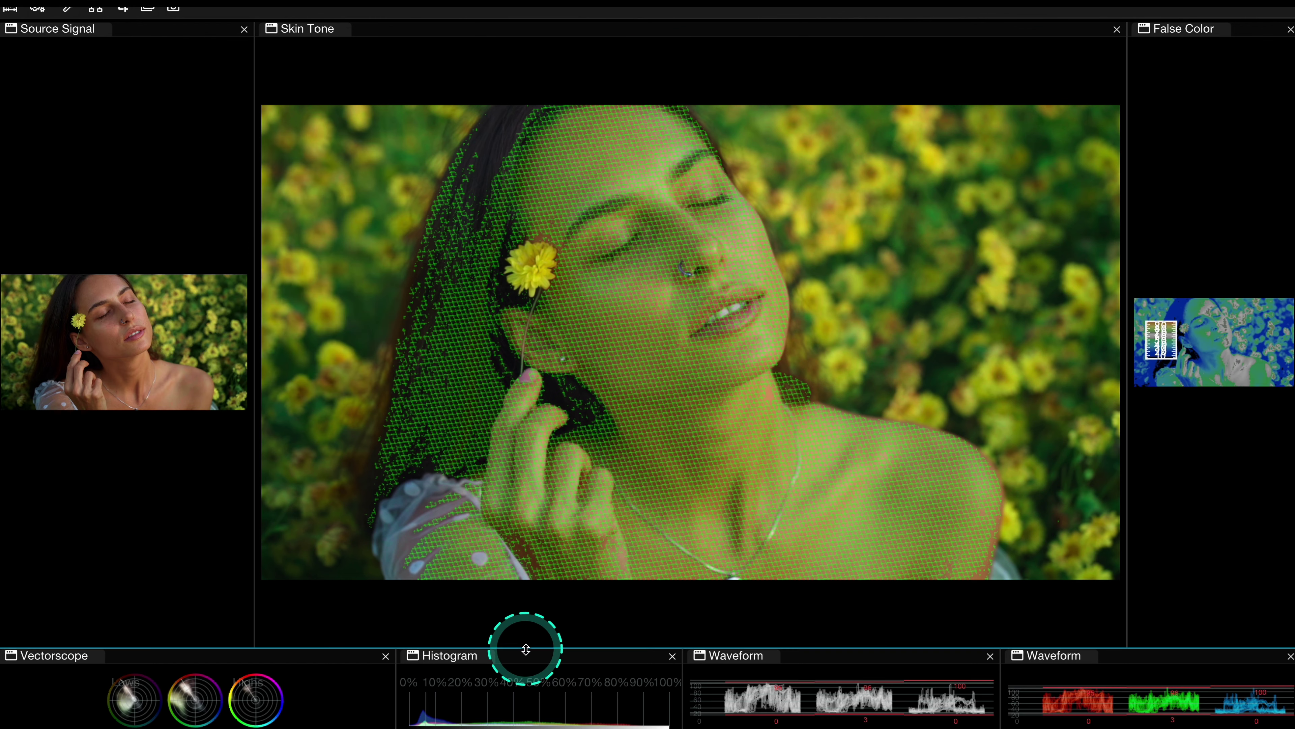
pyautogui.moveTo(521, 646); pyautogui.dragTo(511, 472)
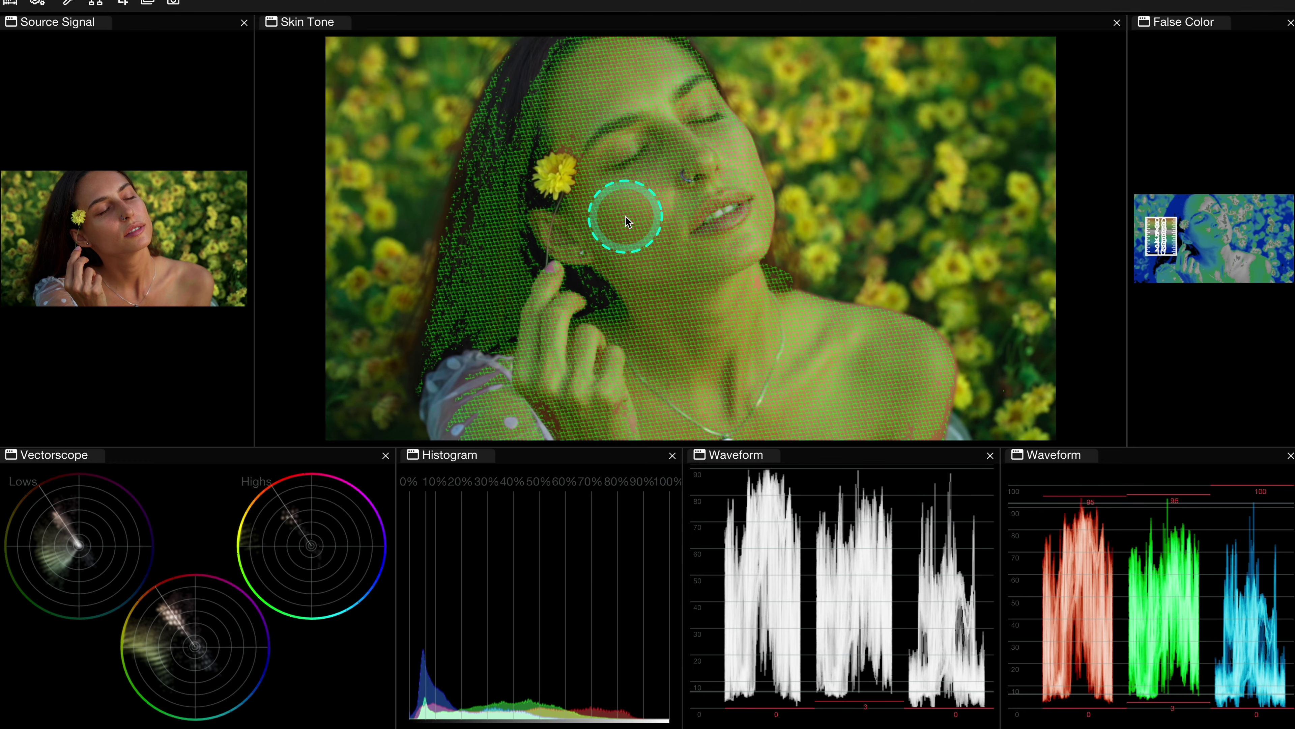
pyautogui.click(648, 253)
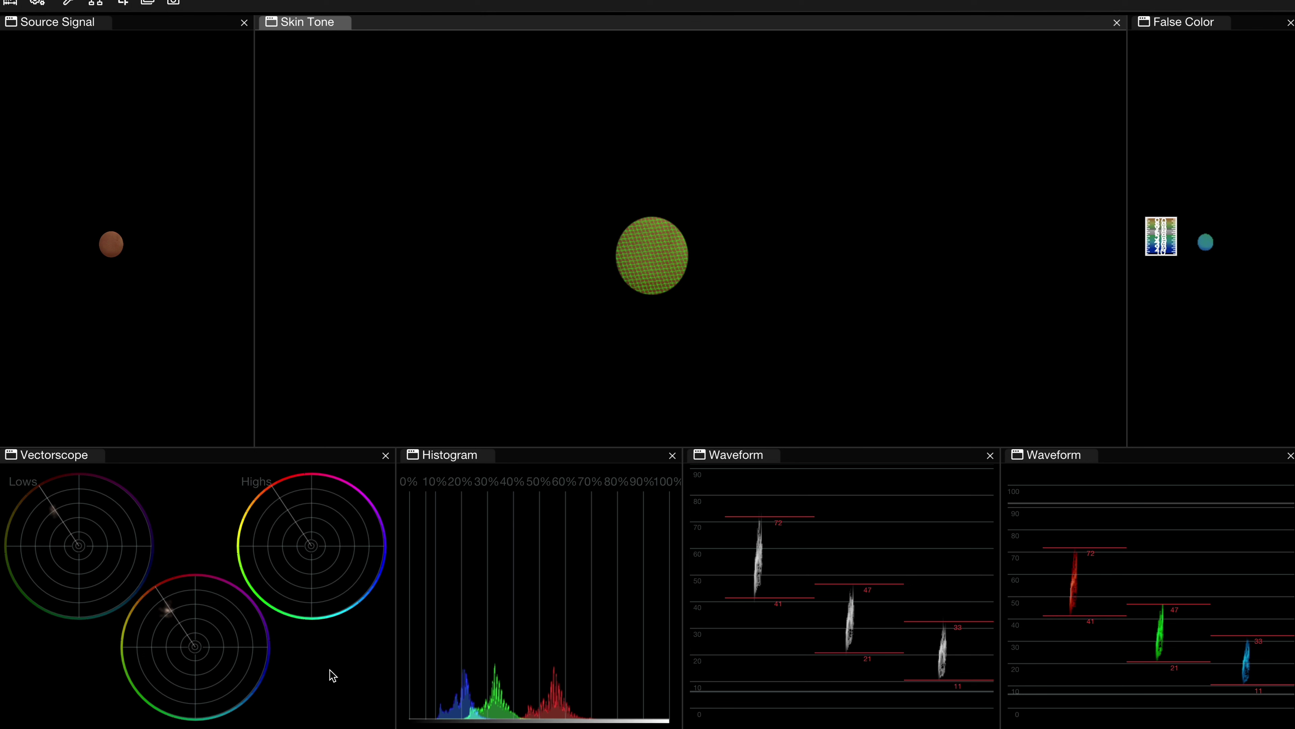
pyautogui.rightClick(330, 670)
pyautogui.click(403, 595)
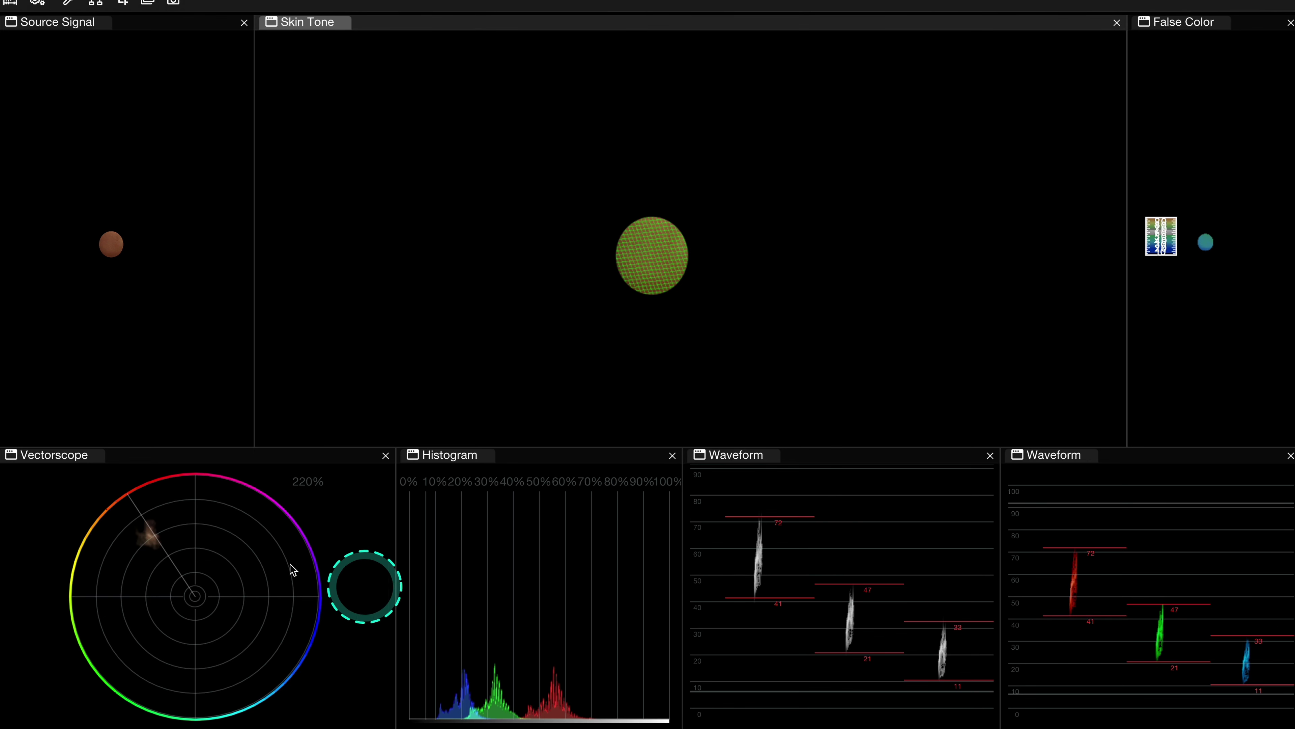
pyautogui.click(196, 546)
pyautogui.moveTo(197, 550); pyautogui.dragTo(363, 541)
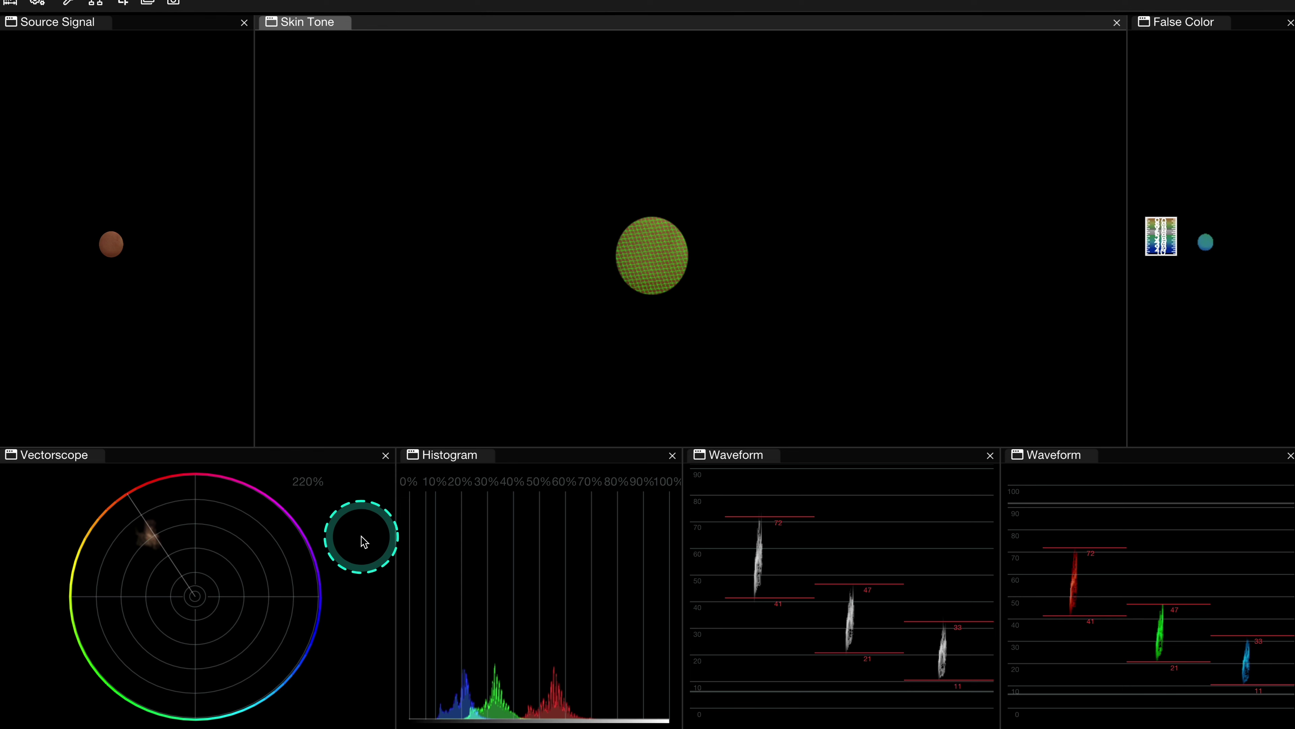
pyautogui.rightClick(361, 536)
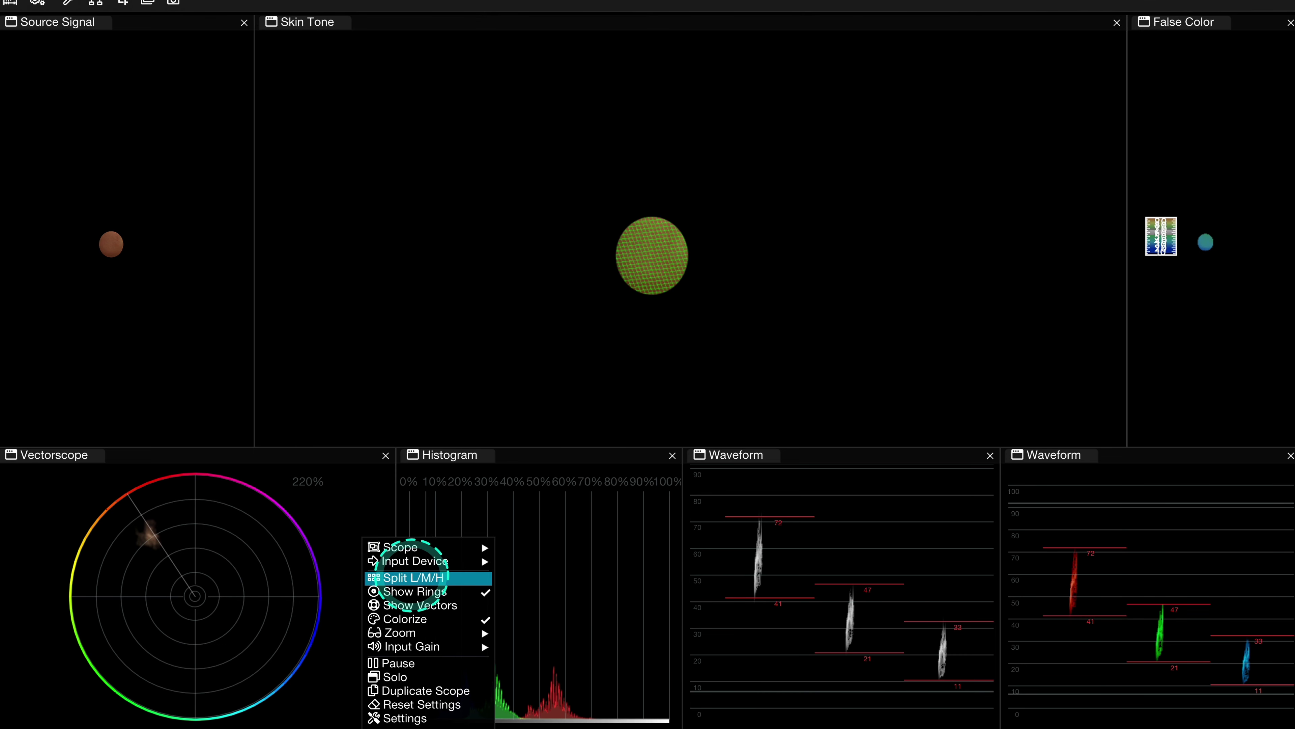
pyautogui.click(411, 577)
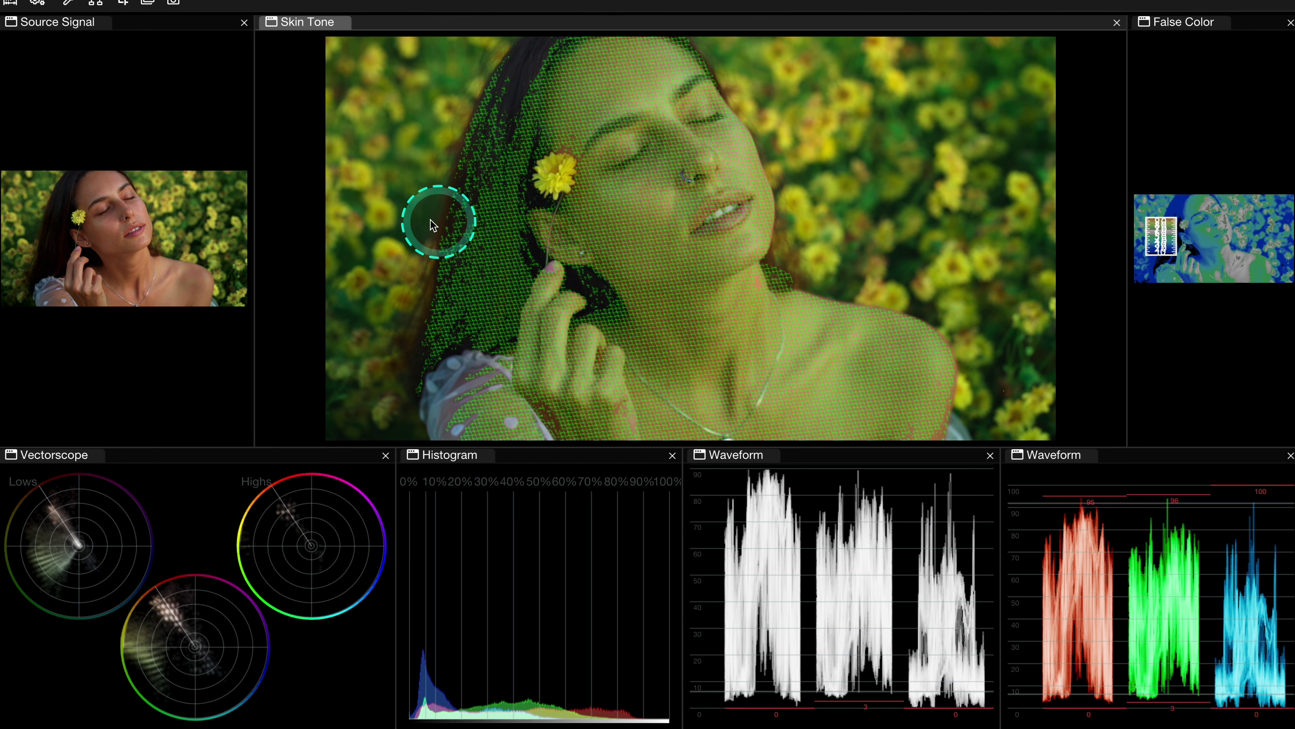
# Open the Skin Tone settings and try the YCbCr skin detection model
pyautogui.rightClick(402, 218)
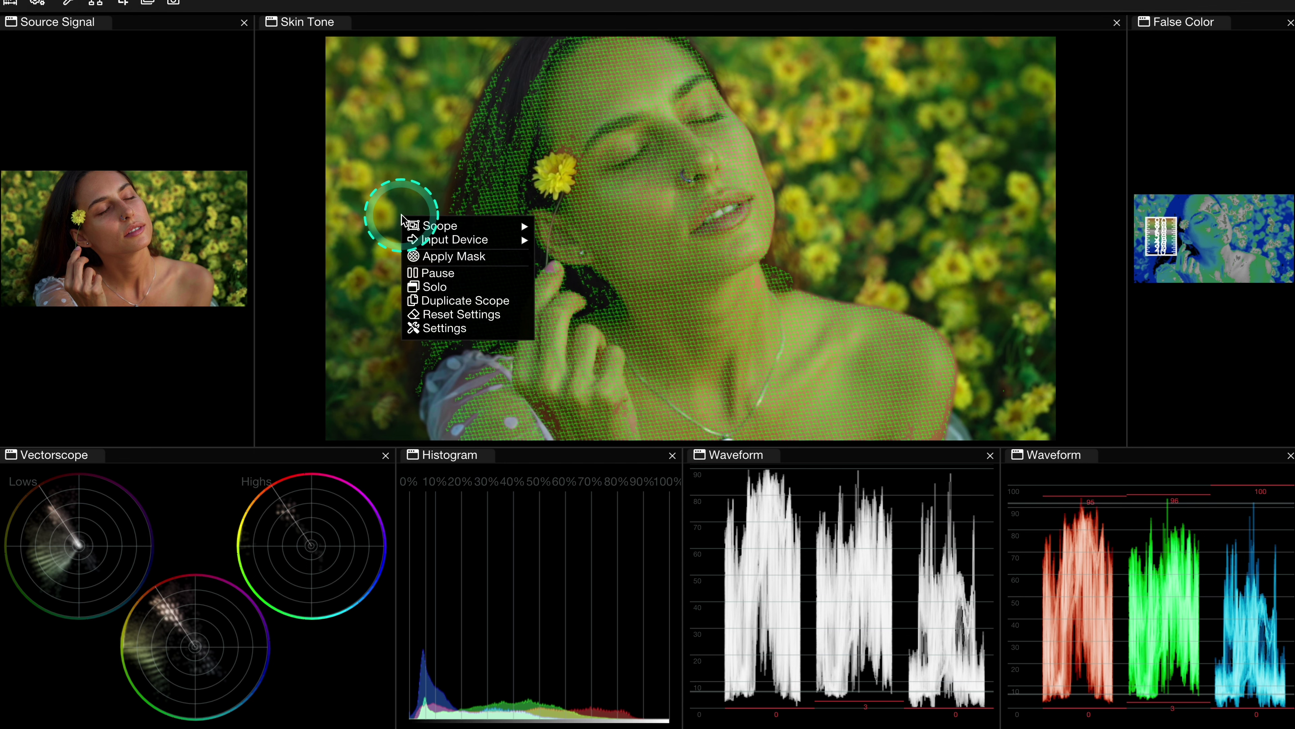
pyautogui.click(443, 328)
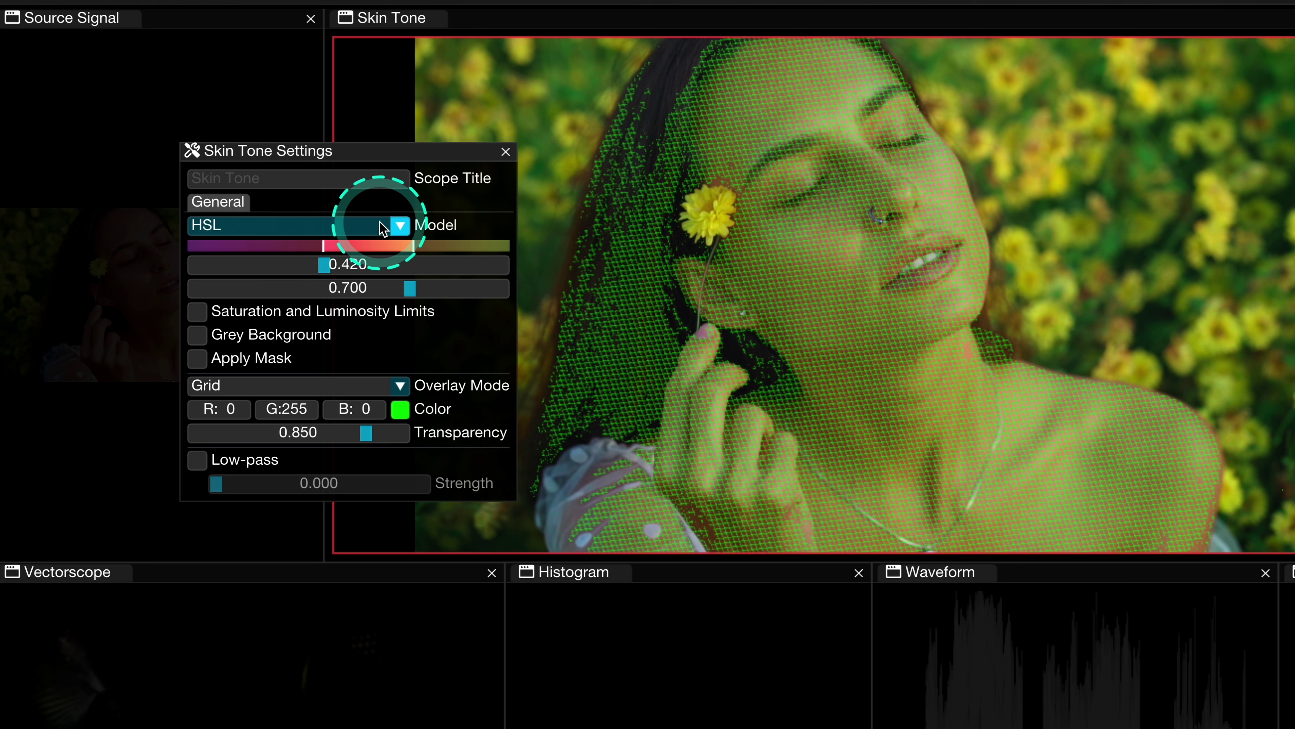
pyautogui.click(400, 226)
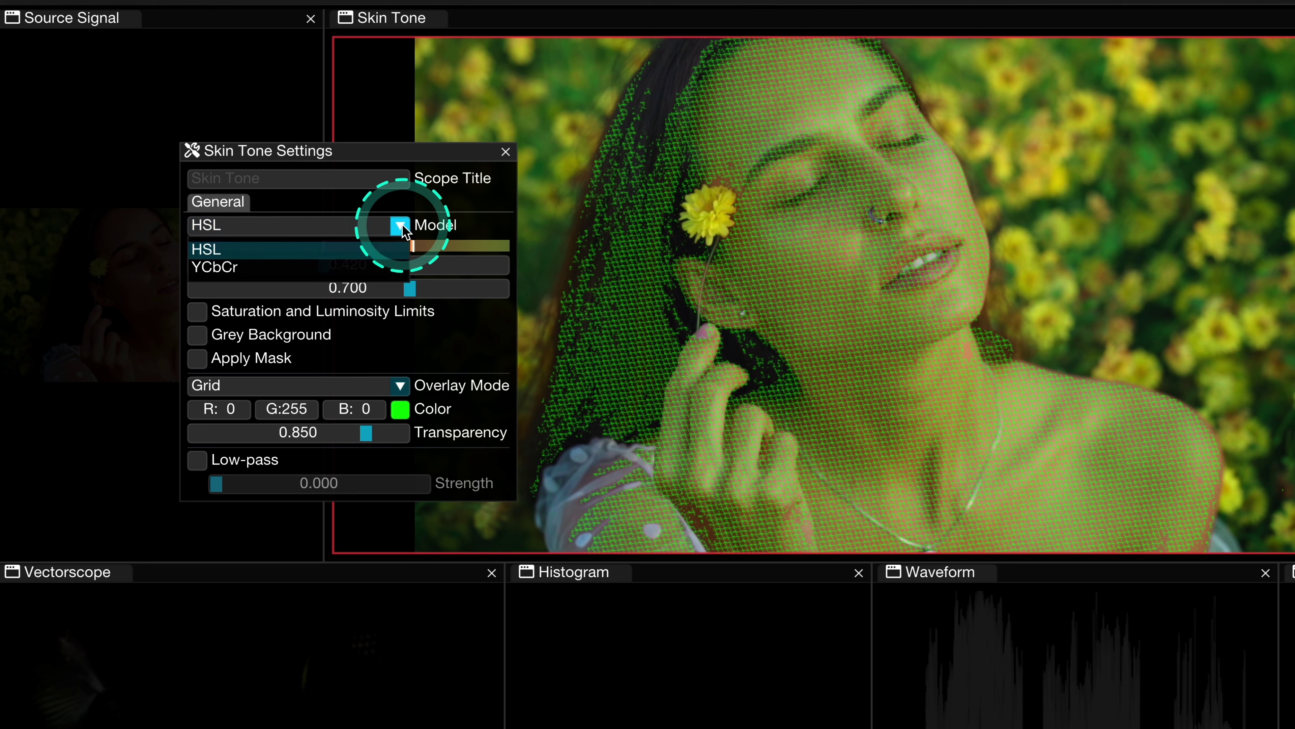
pyautogui.click(341, 267)
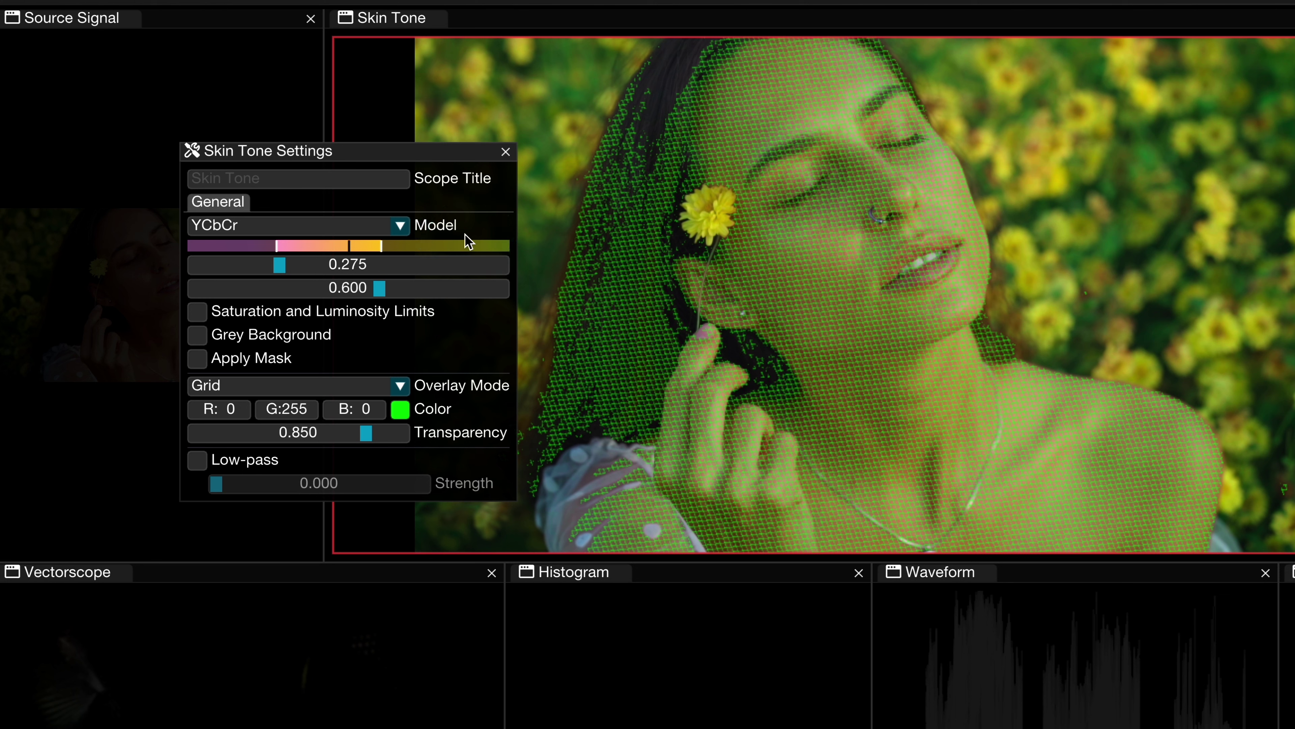
# Switch back to the HSL model and set the skin hue to 0.521 with range 0.716
pyautogui.click(407, 232)
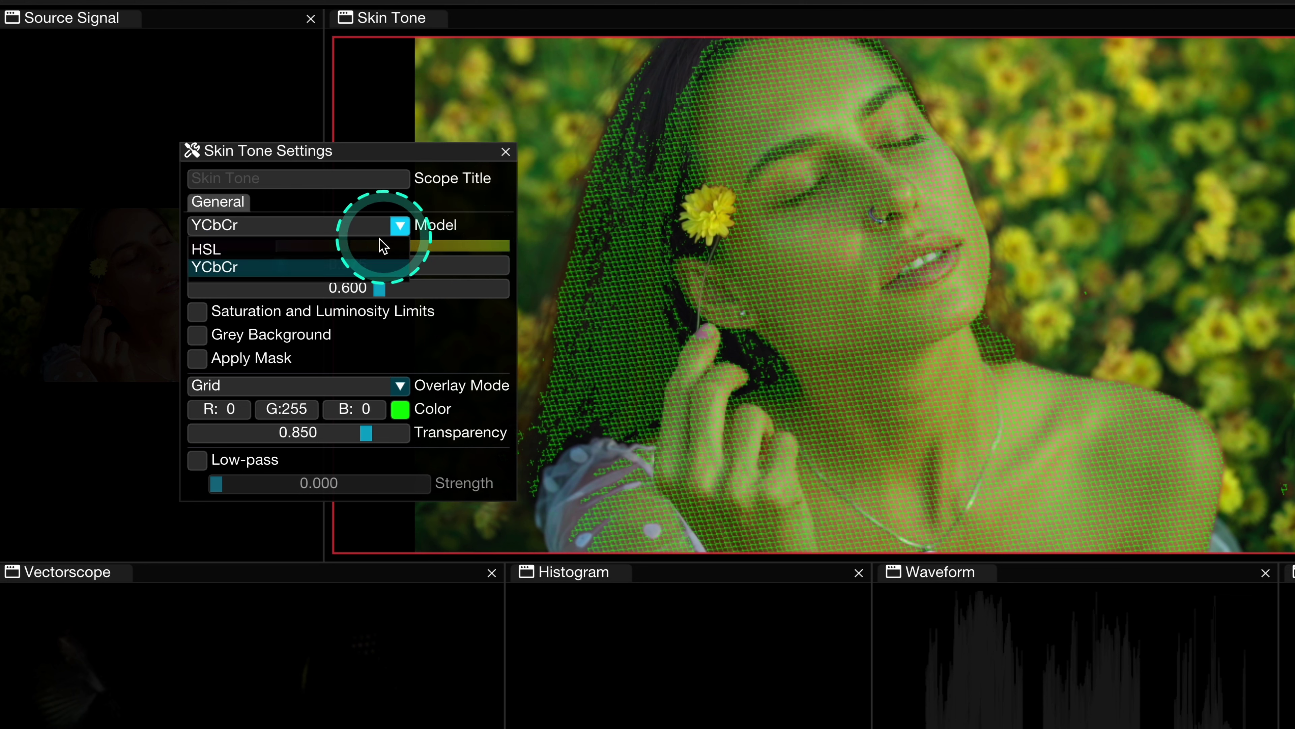
pyautogui.click(360, 247)
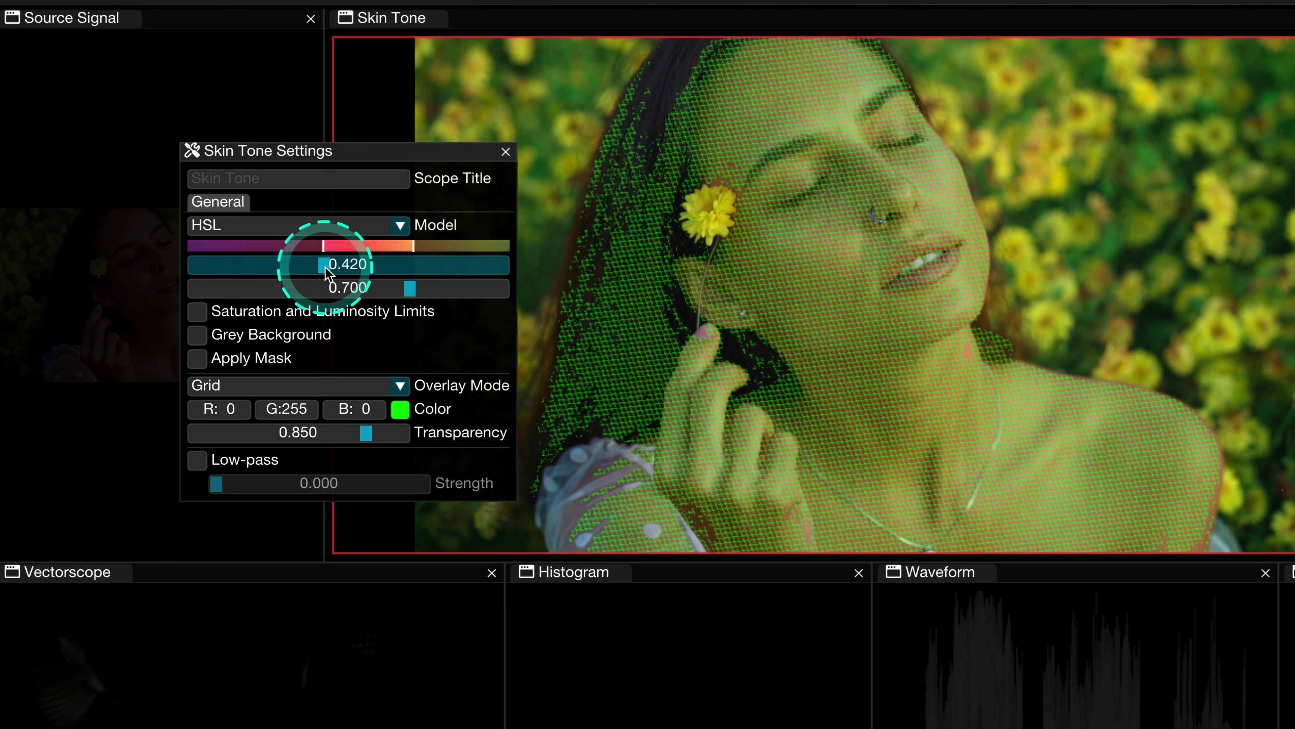
pyautogui.moveTo(326, 266); pyautogui.dragTo(418, 305)
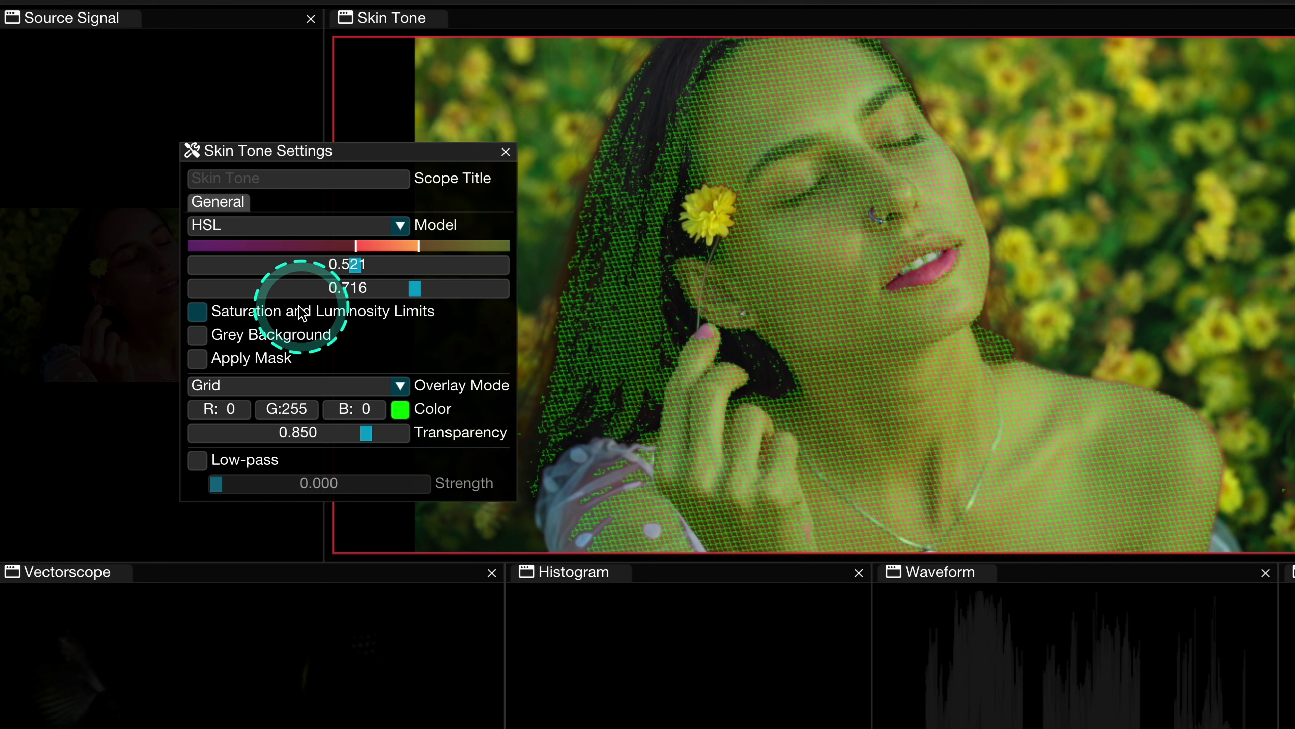
# Enable limits with saturation 0.263–0.886 and luminosity 0.269–0.938, then move the settings panel aside
pyautogui.click(198, 310)
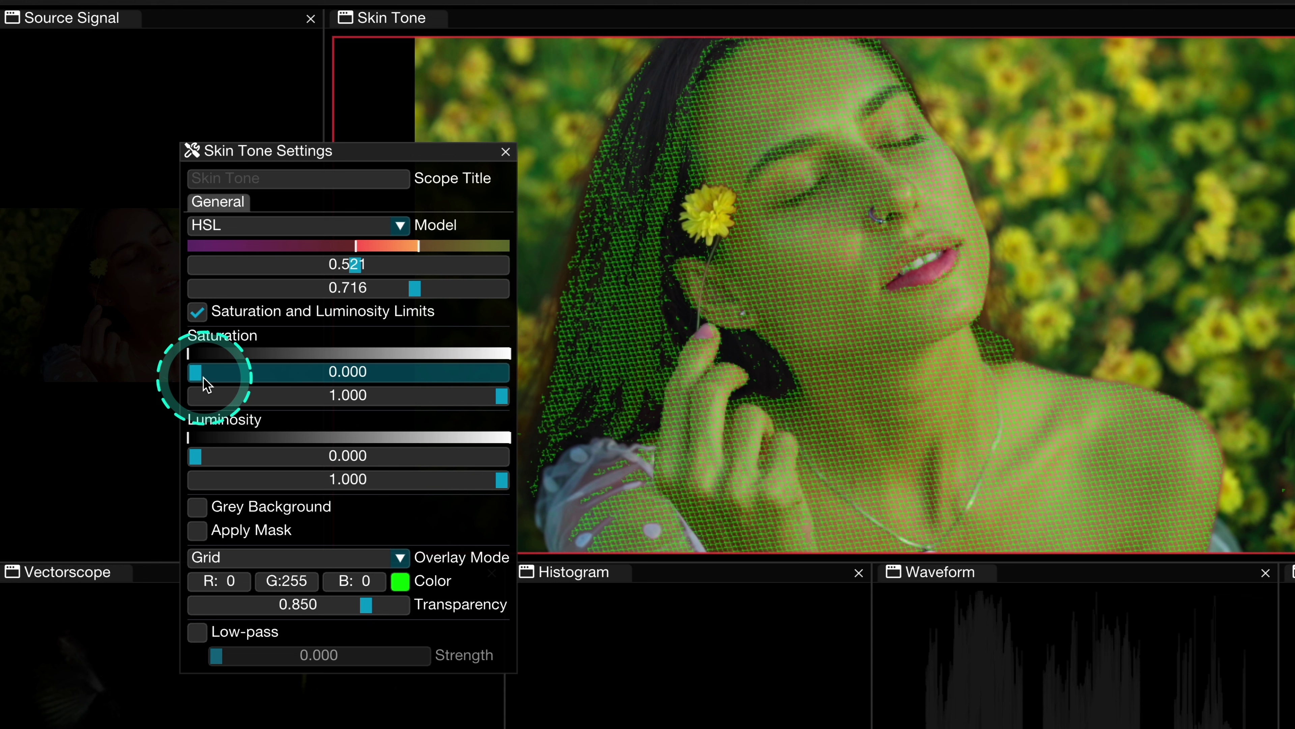
pyautogui.moveTo(199, 372); pyautogui.dragTo(277, 377)
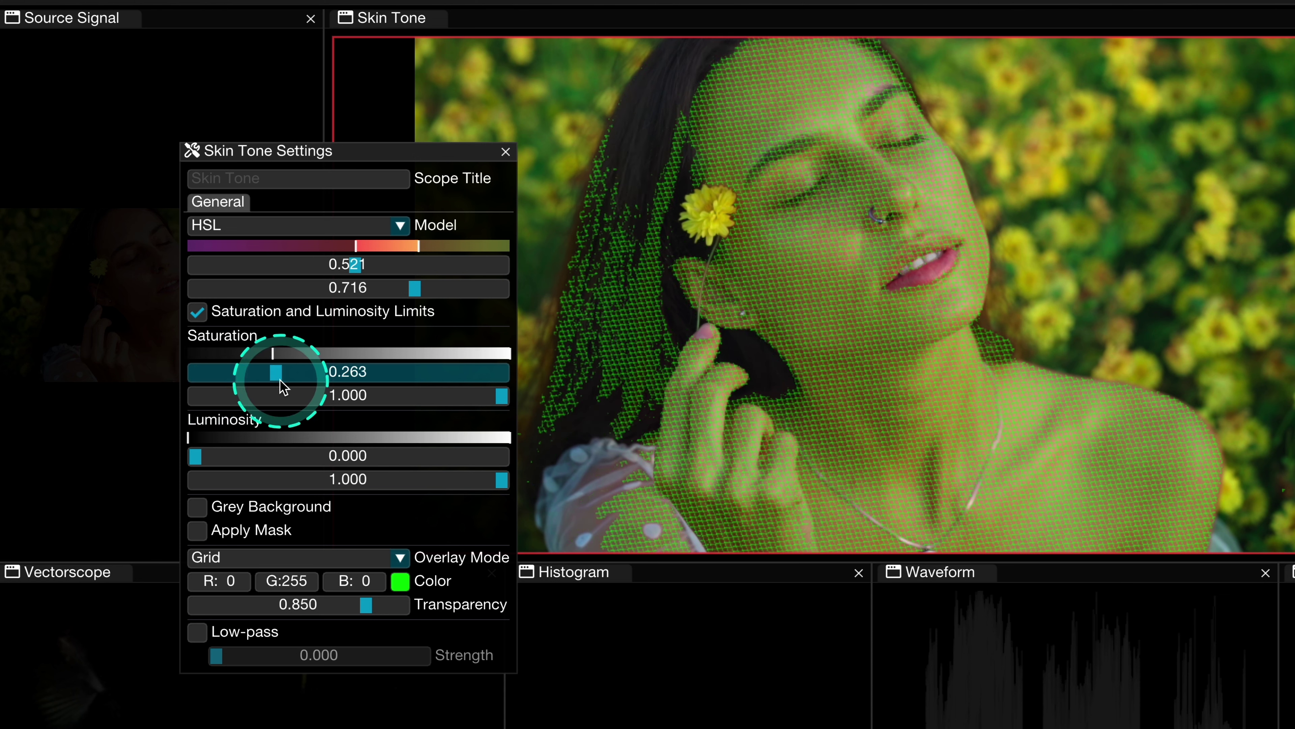
pyautogui.moveTo(497, 395); pyautogui.dragTo(465, 395)
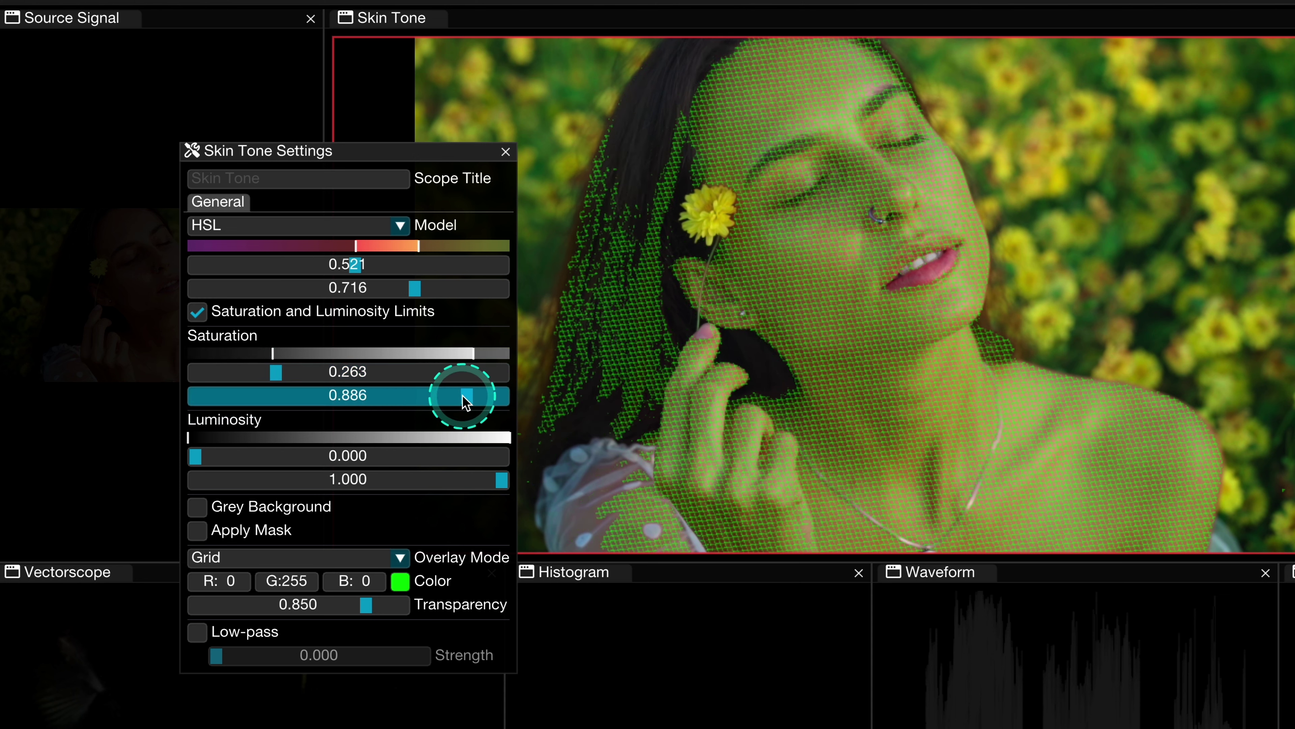
pyautogui.moveTo(202, 467); pyautogui.dragTo(280, 482)
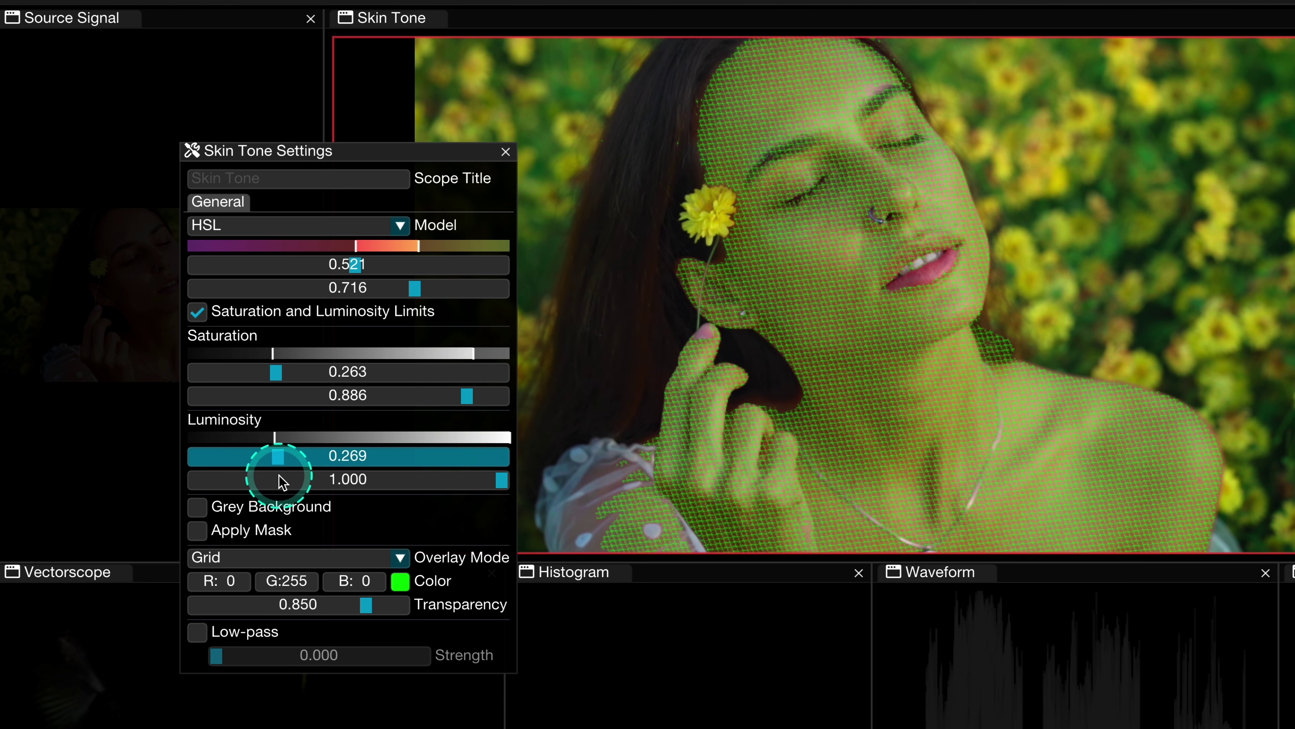
pyautogui.moveTo(502, 484)
pyautogui.mouseDown()
pyautogui.moveTo(449, 489)
pyautogui.moveTo(483, 489)
pyautogui.mouseUp()
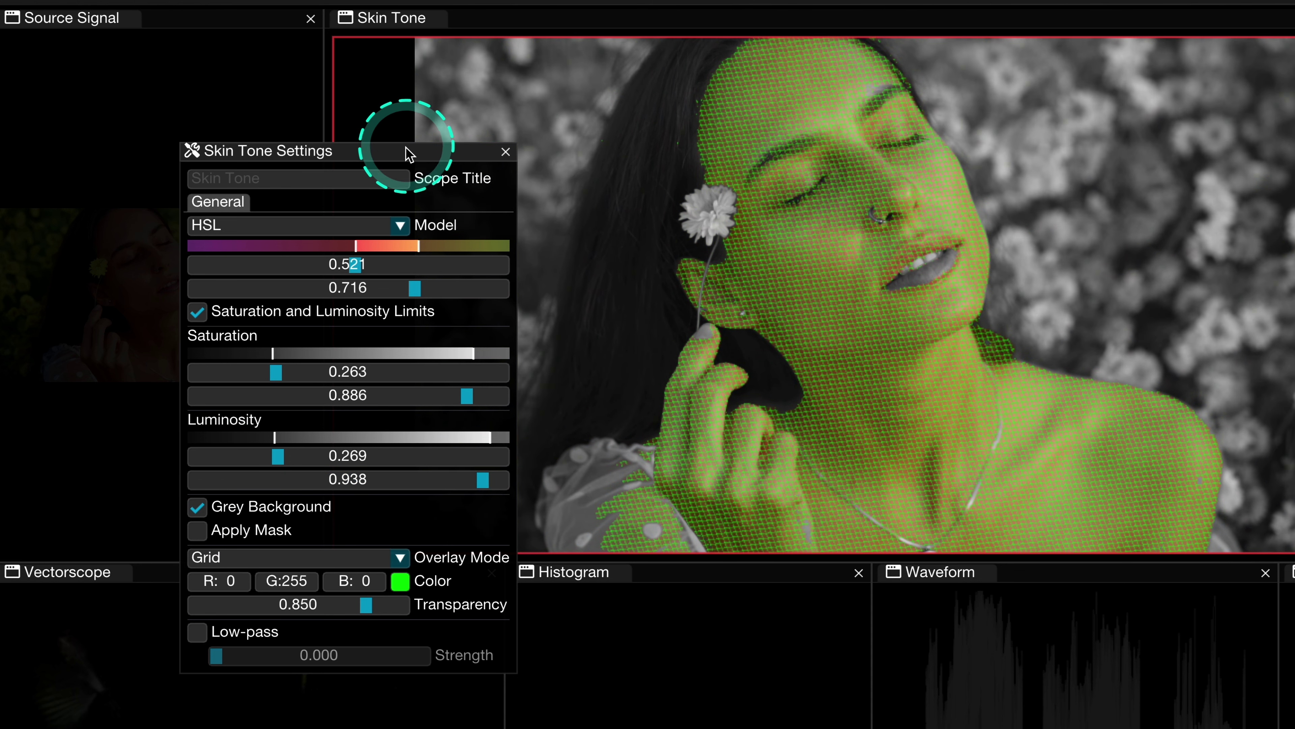
pyautogui.moveTo(406, 153); pyautogui.dragTo(295, 145)
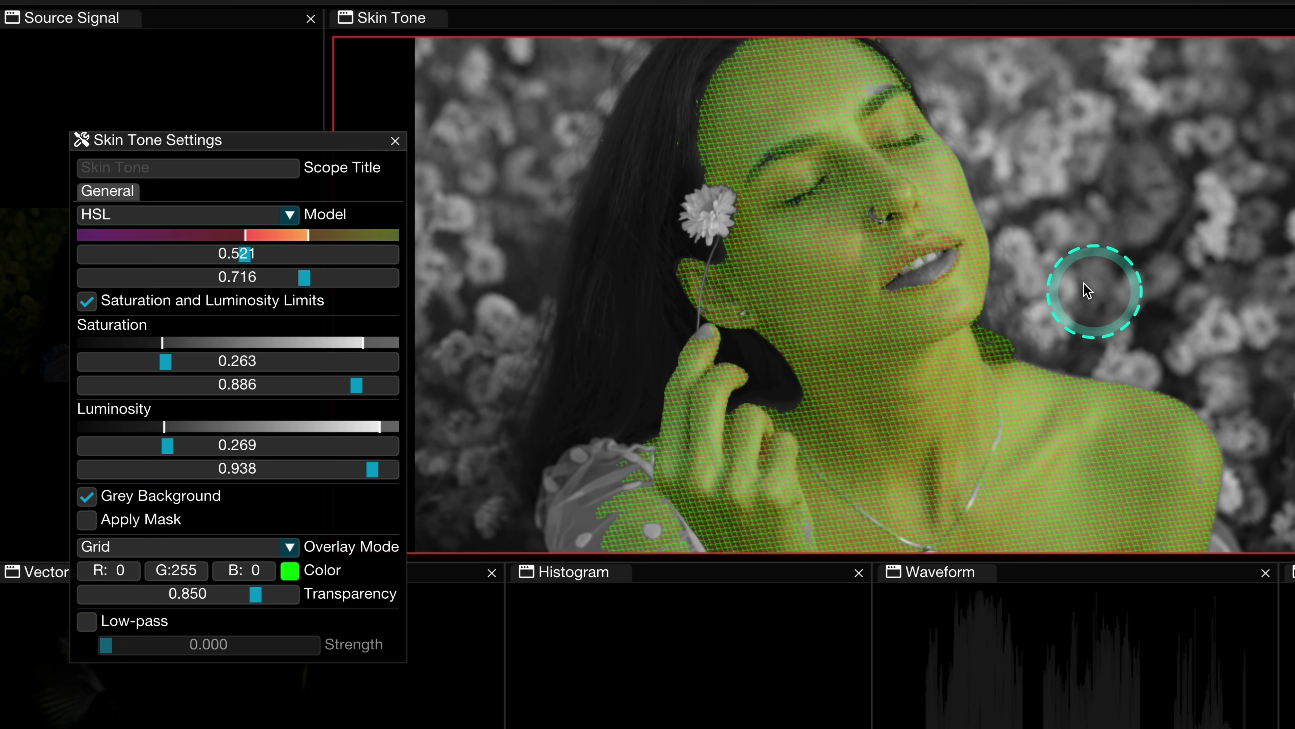
# Turn off Grey Background, enable Apply Mask, close the settings, and peek behind the Vectorscope
pyautogui.click(93, 498)
pyautogui.click(90, 521)
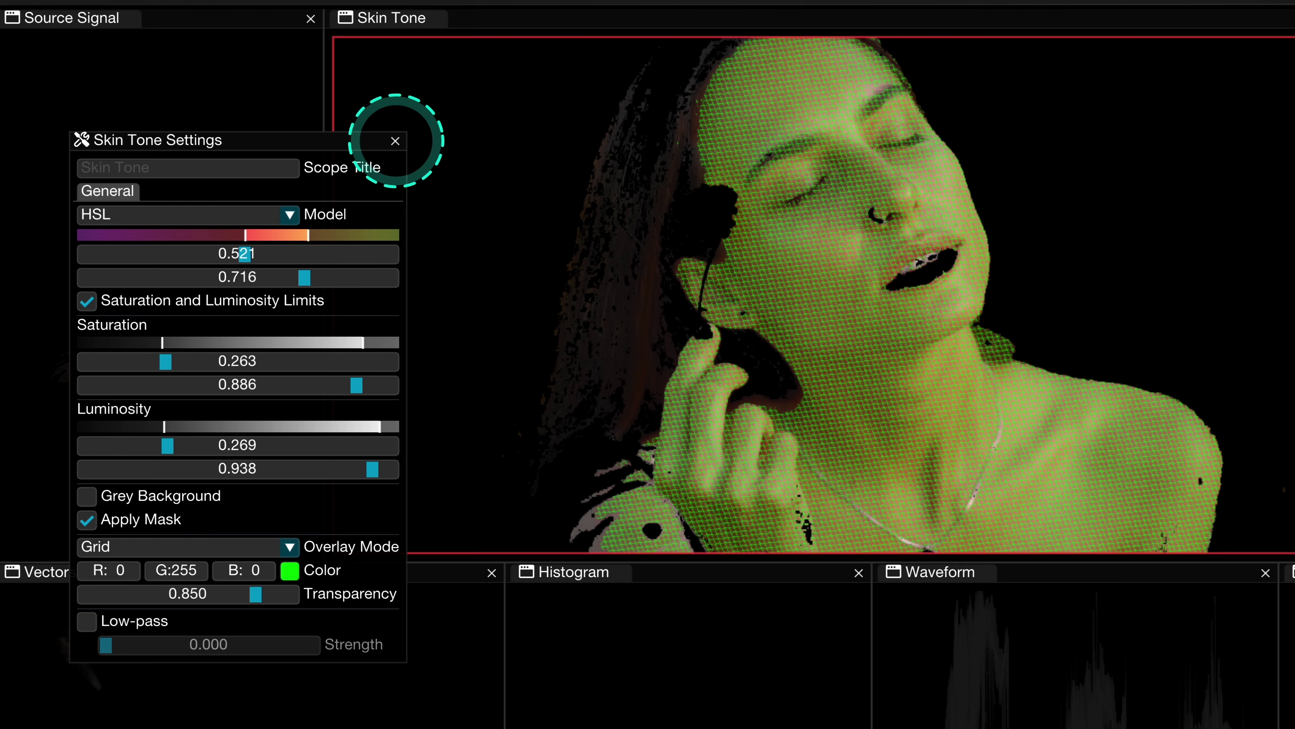
pyautogui.click(395, 142)
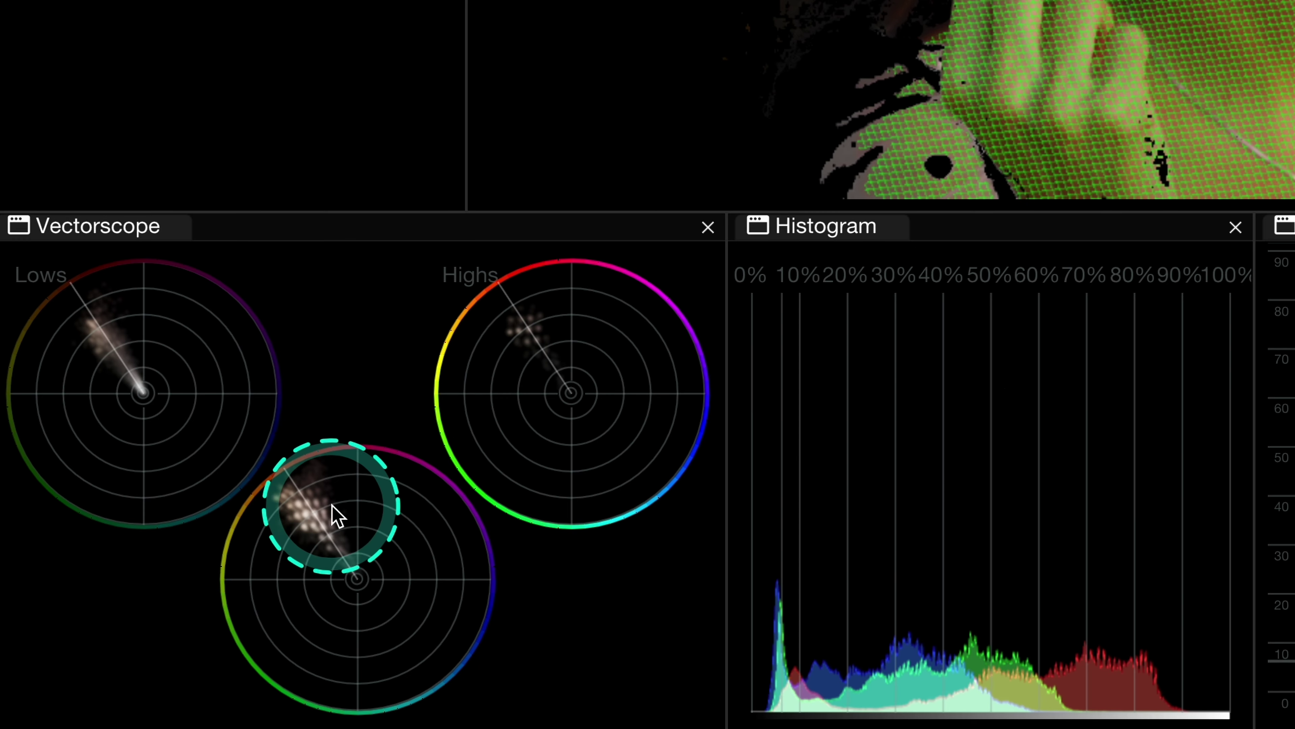
pyautogui.press('alt')
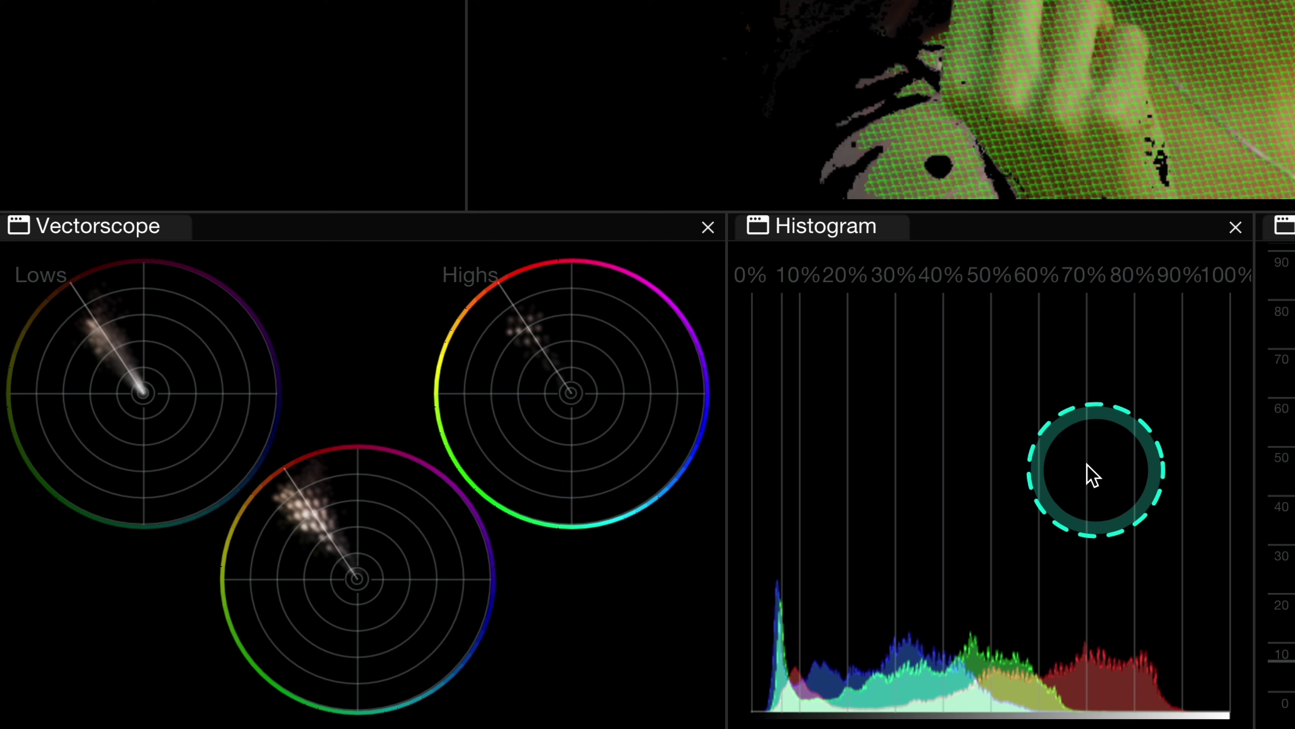
pyautogui.rightClick(492, 290)
# Try Solid Color, Gradient 2 and Gradient 3 overlay modes, settling on the red-yellow-green Color 3
pyautogui.click(570, 437)
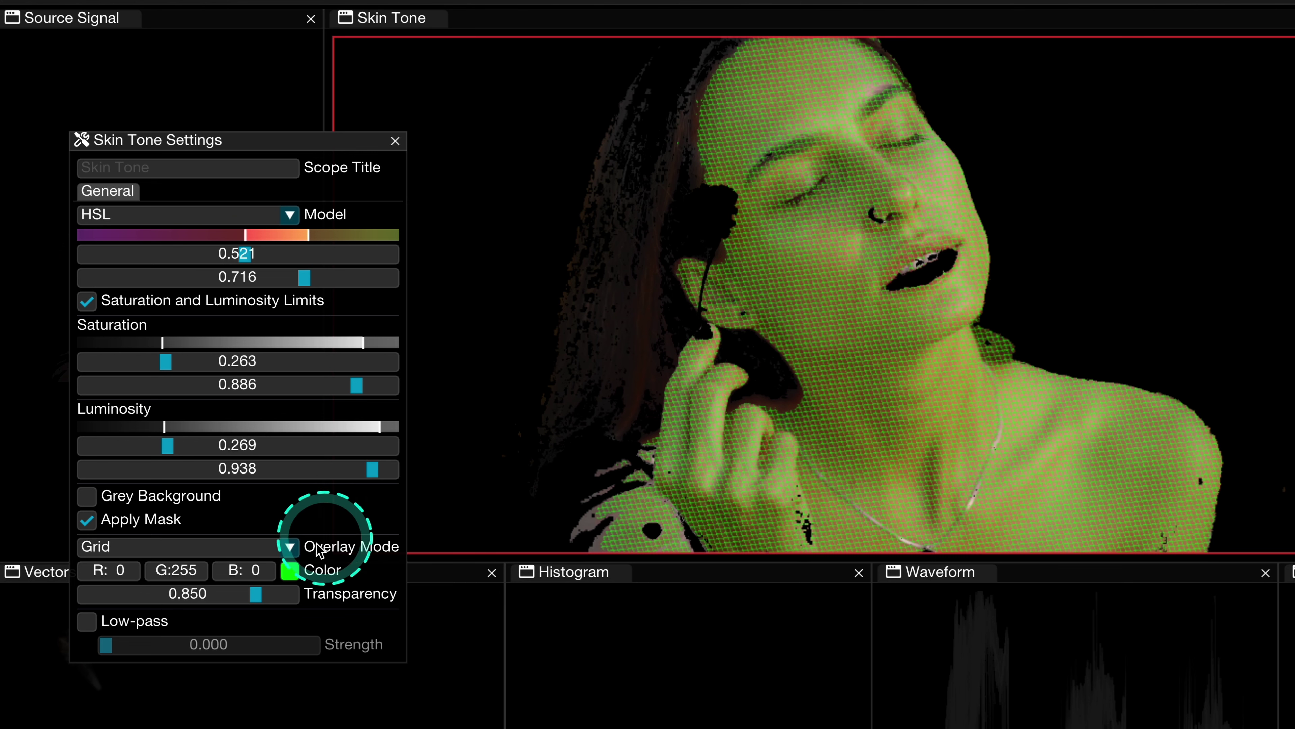
pyautogui.click(290, 549)
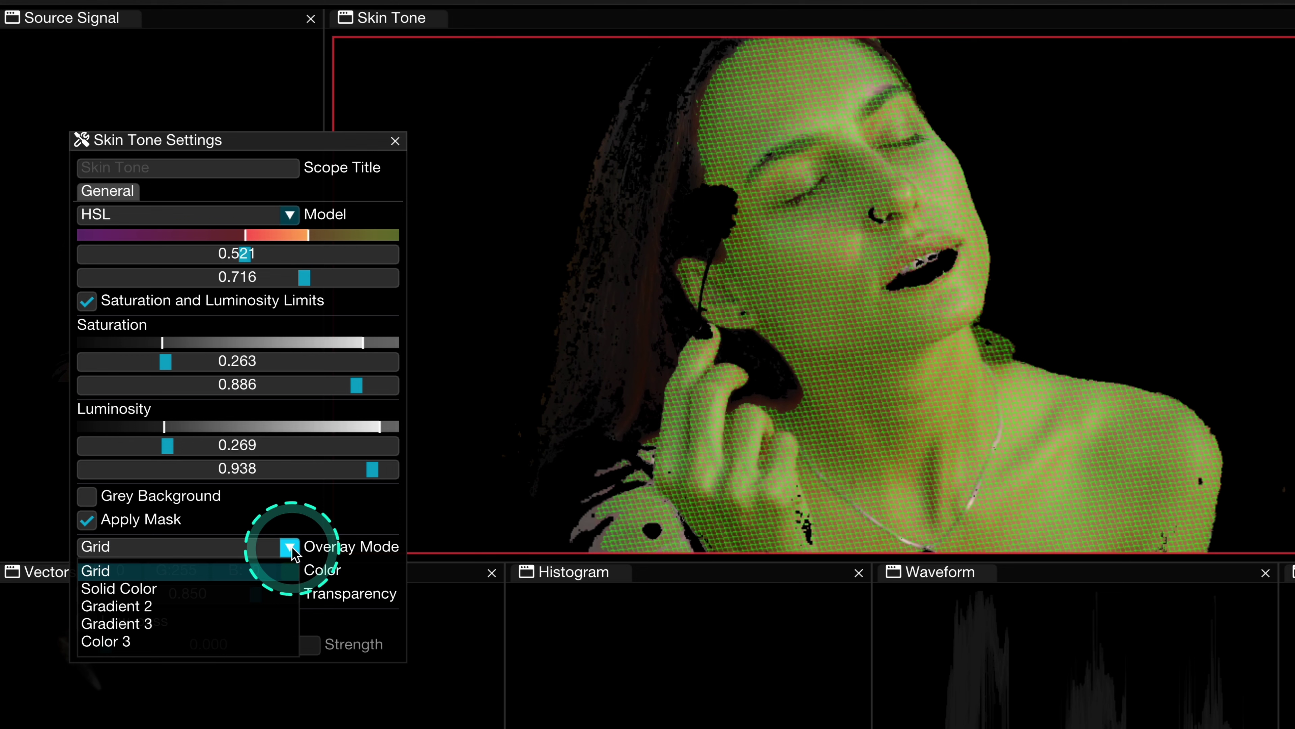
pyautogui.click(245, 588)
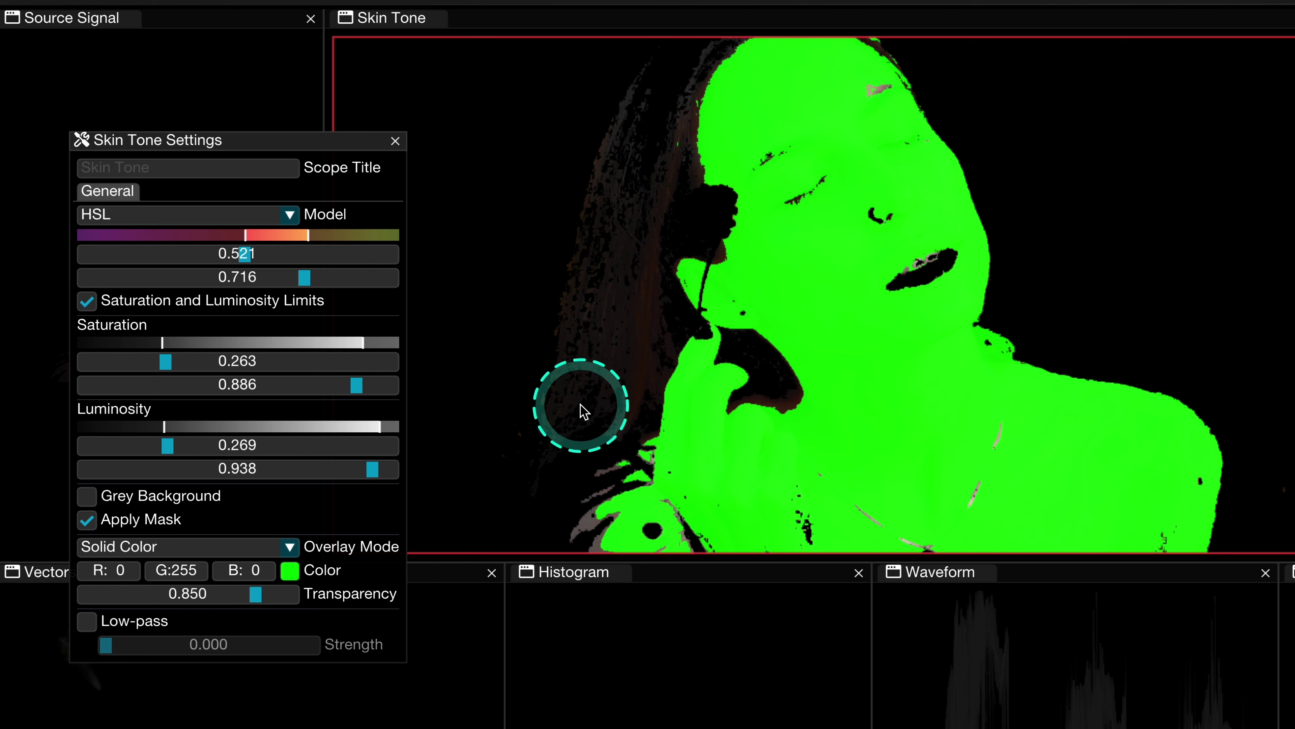
pyautogui.click(289, 550)
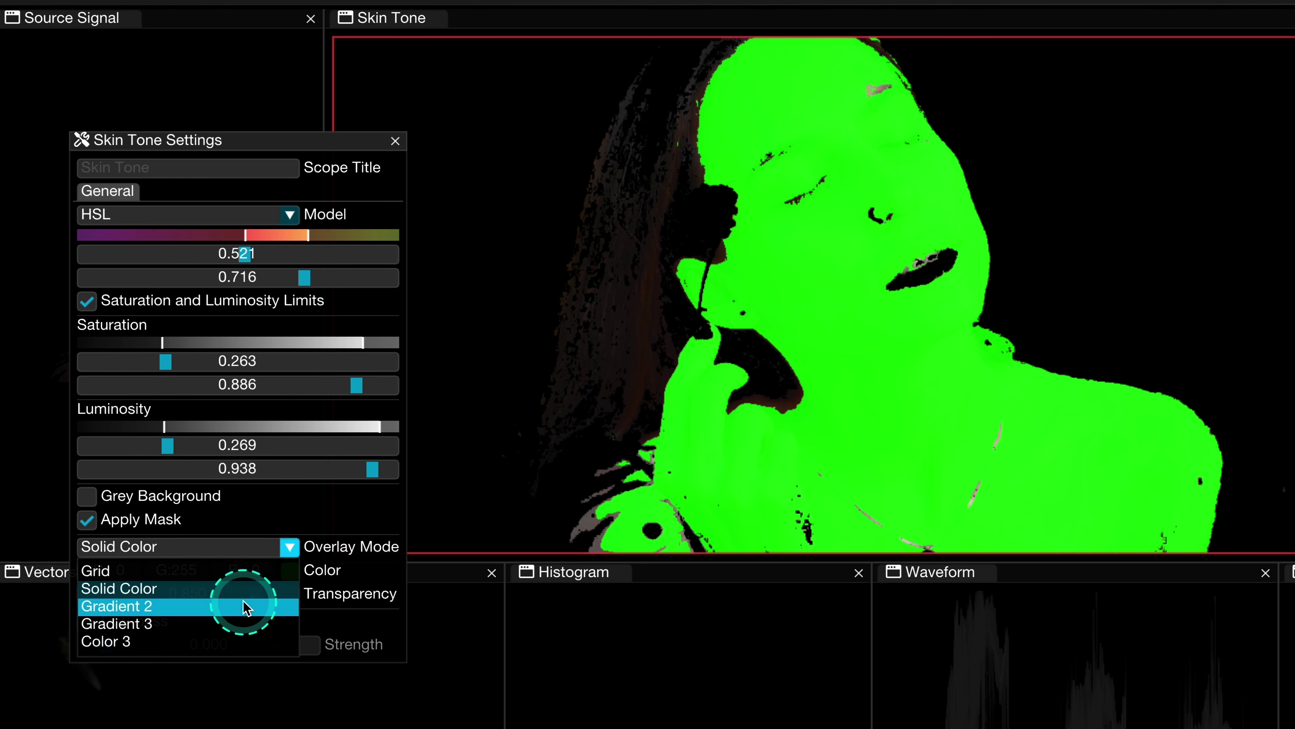
pyautogui.click(246, 608)
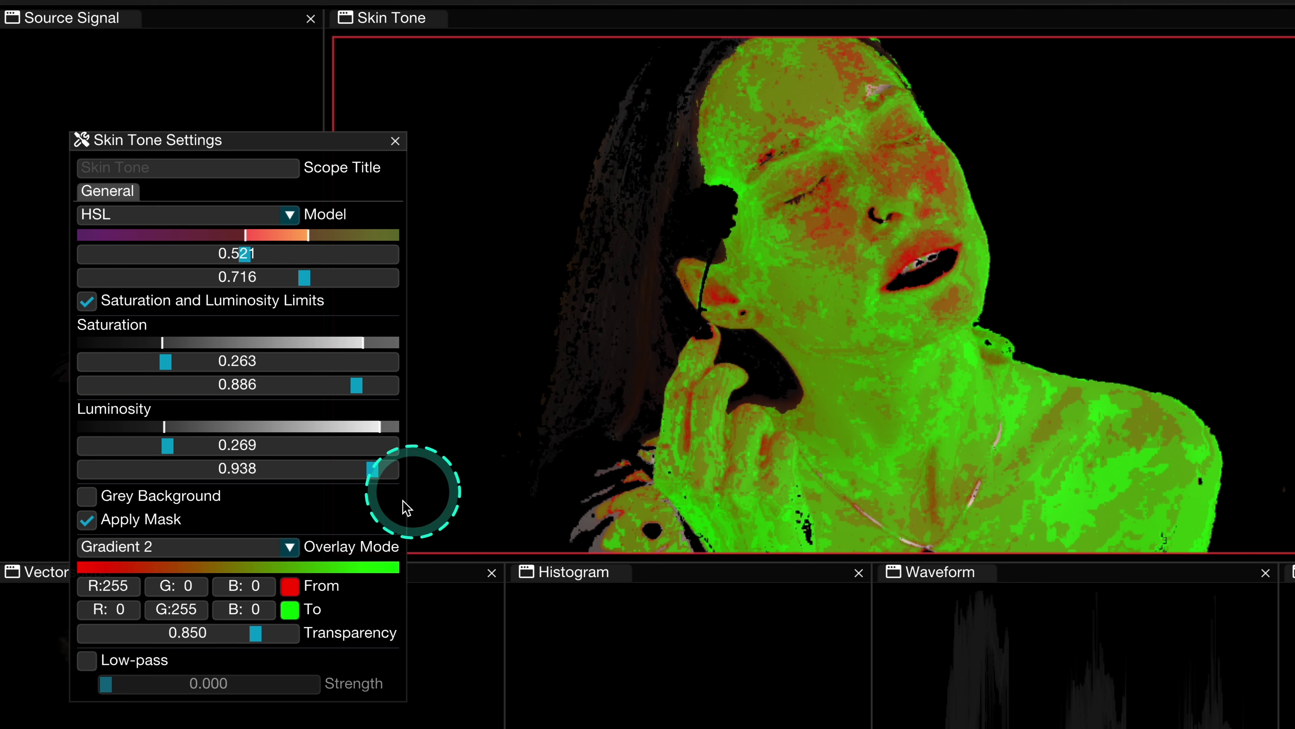
pyautogui.click(290, 547)
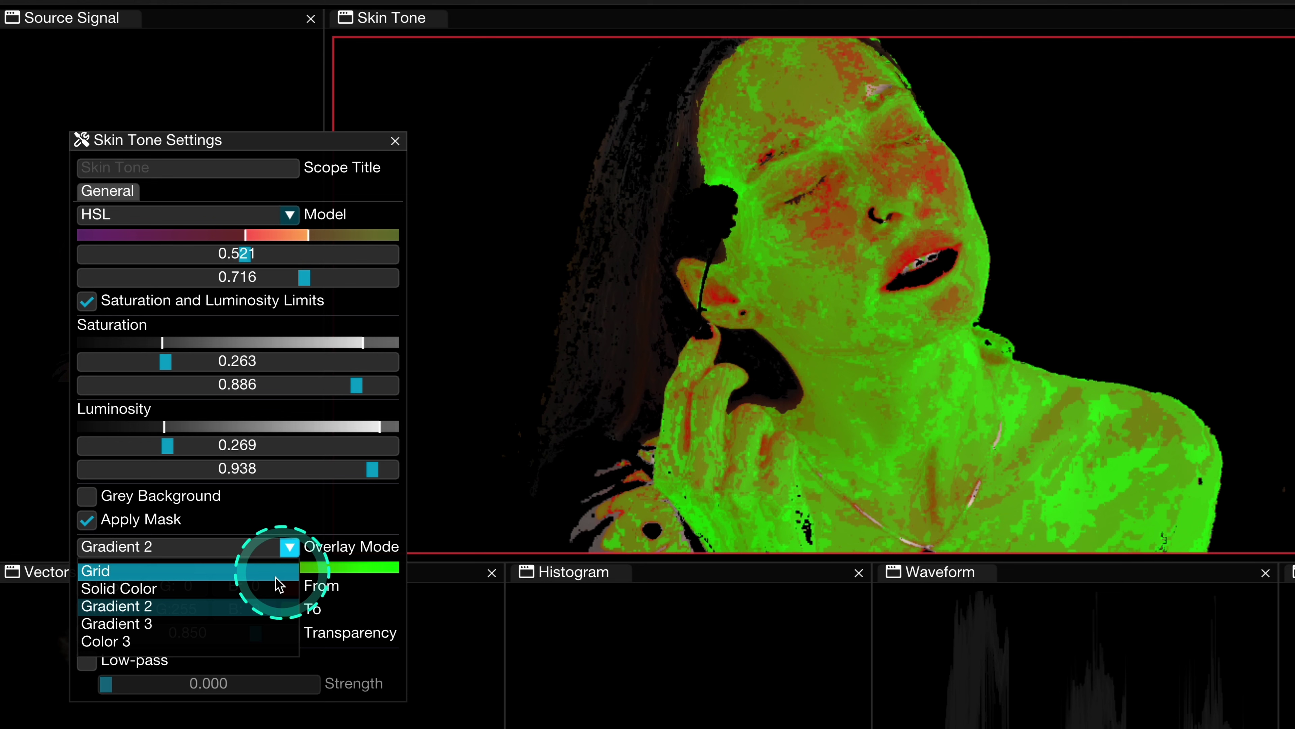
pyautogui.click(241, 619)
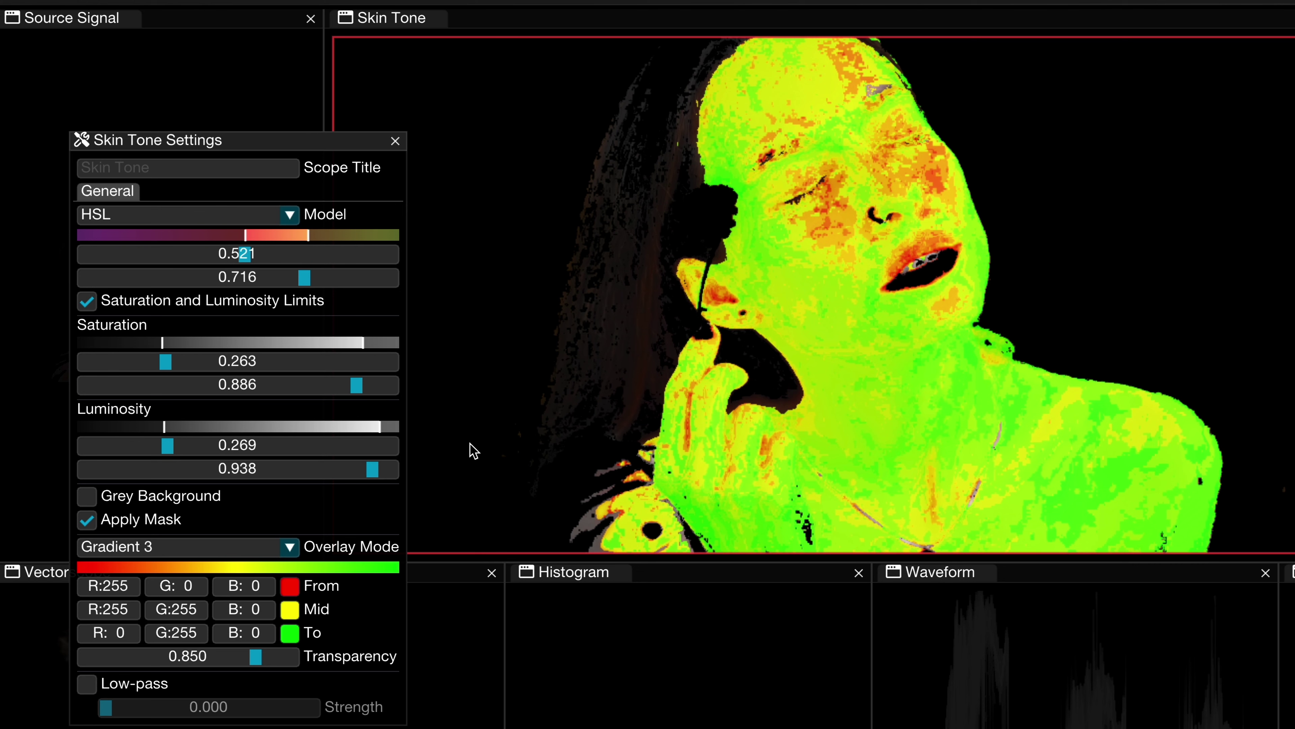
pyautogui.click(289, 546)
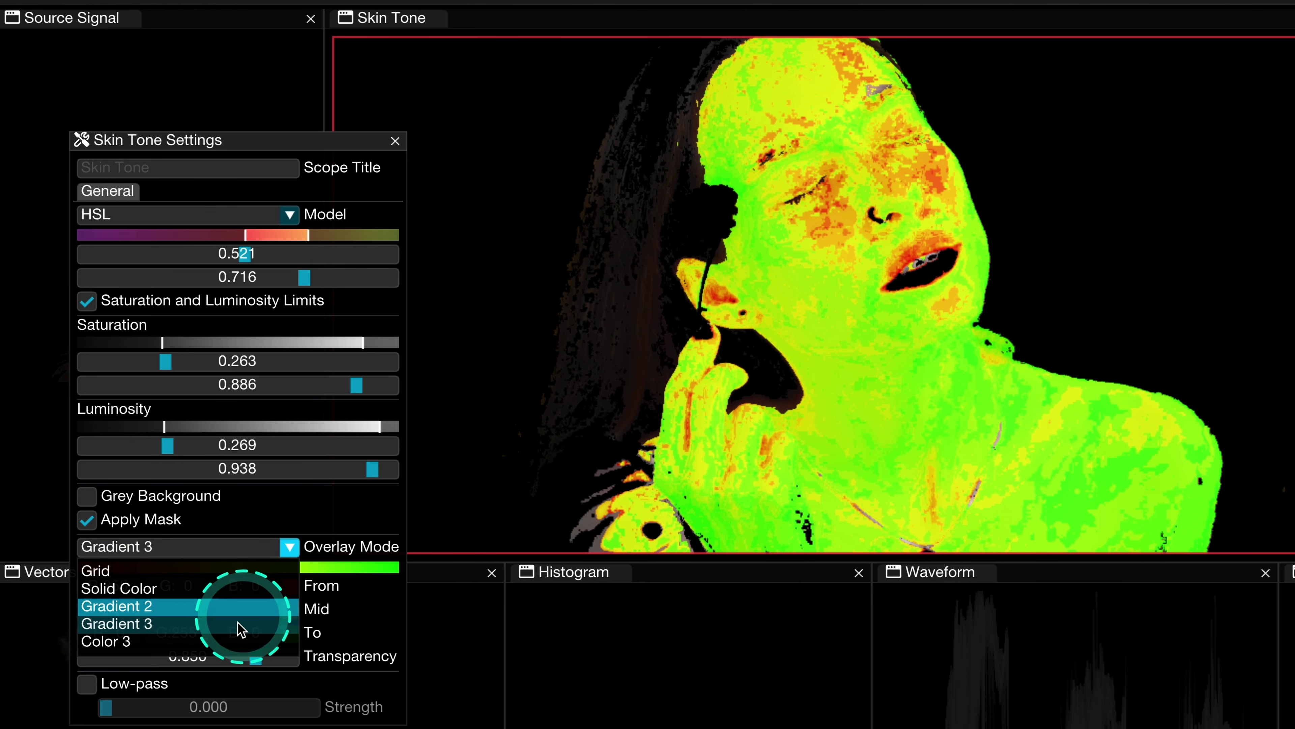
pyautogui.click(219, 643)
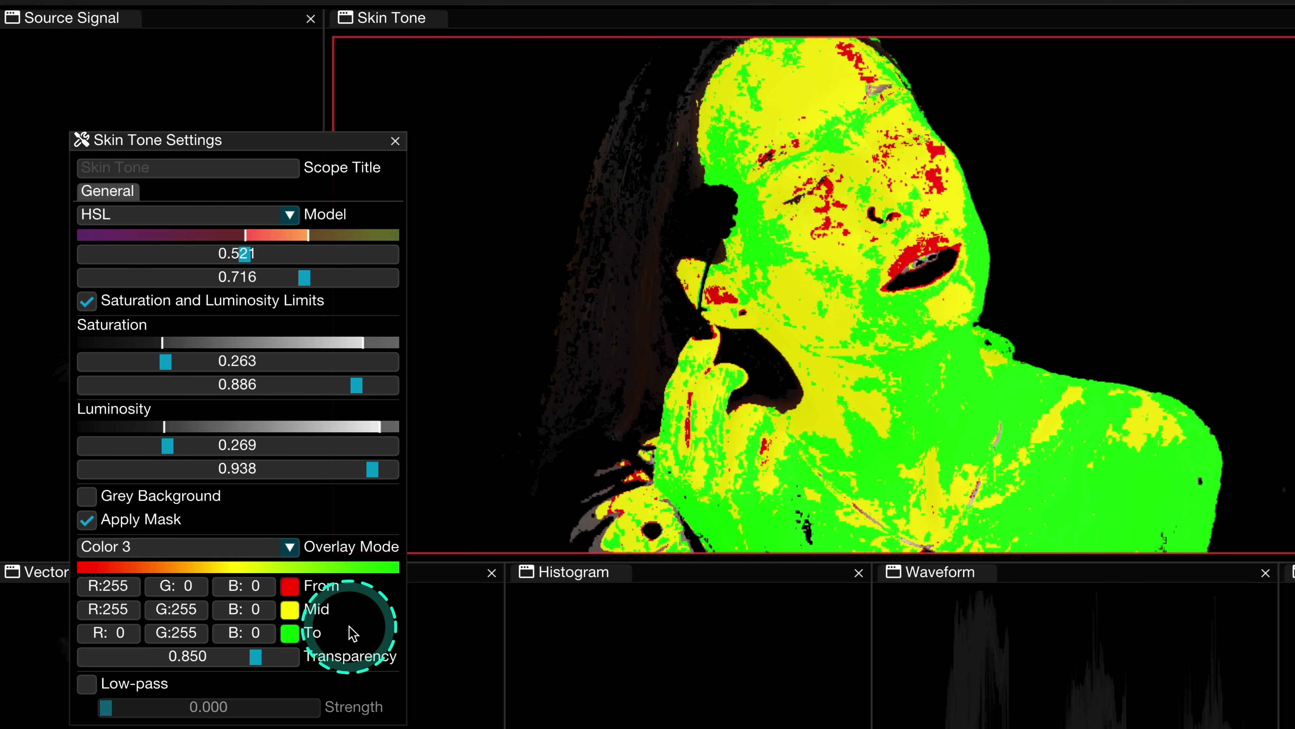
# Set the overlay back to Grid at 1.000 transparency and turn on Low-pass with strength 4.000
pyautogui.moveTo(259, 663)
pyautogui.mouseDown()
pyautogui.moveTo(56, 658)
pyautogui.moveTo(306, 658)
pyautogui.moveTo(46, 633)
pyautogui.moveTo(234, 658)
pyautogui.mouseUp()
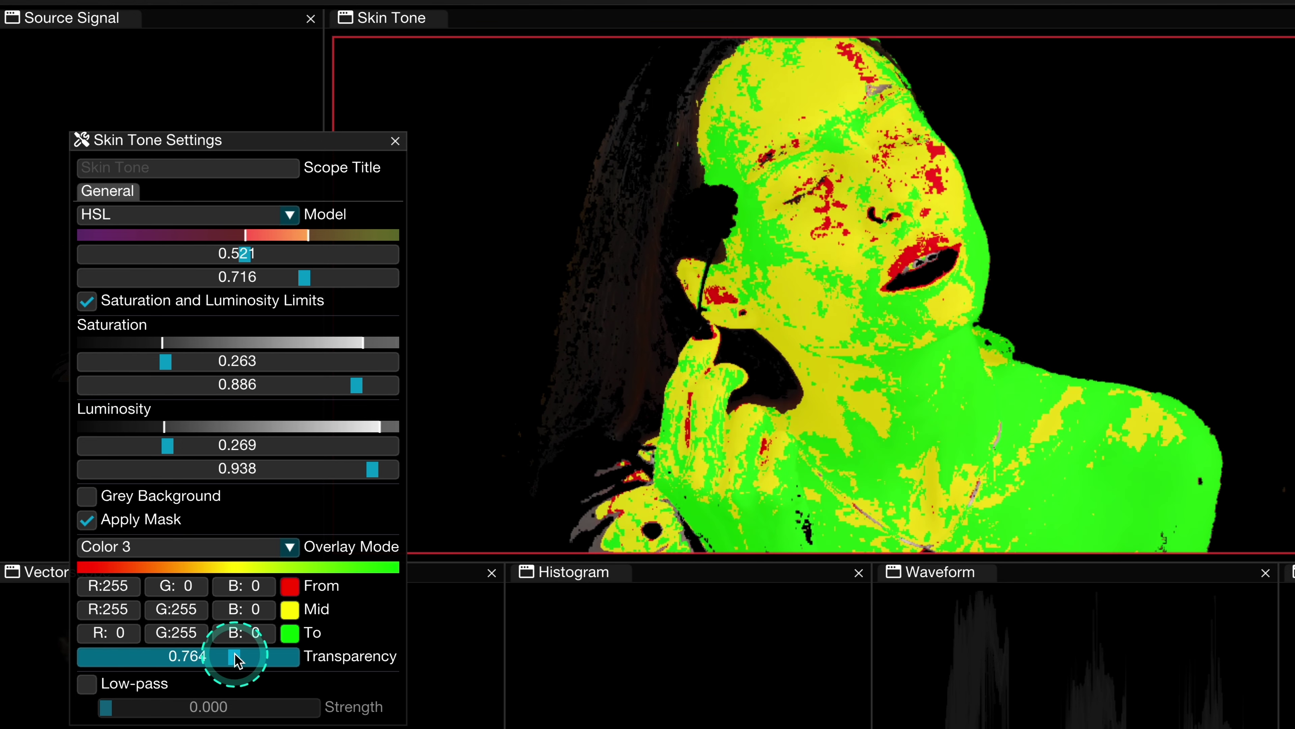
pyautogui.click(290, 546)
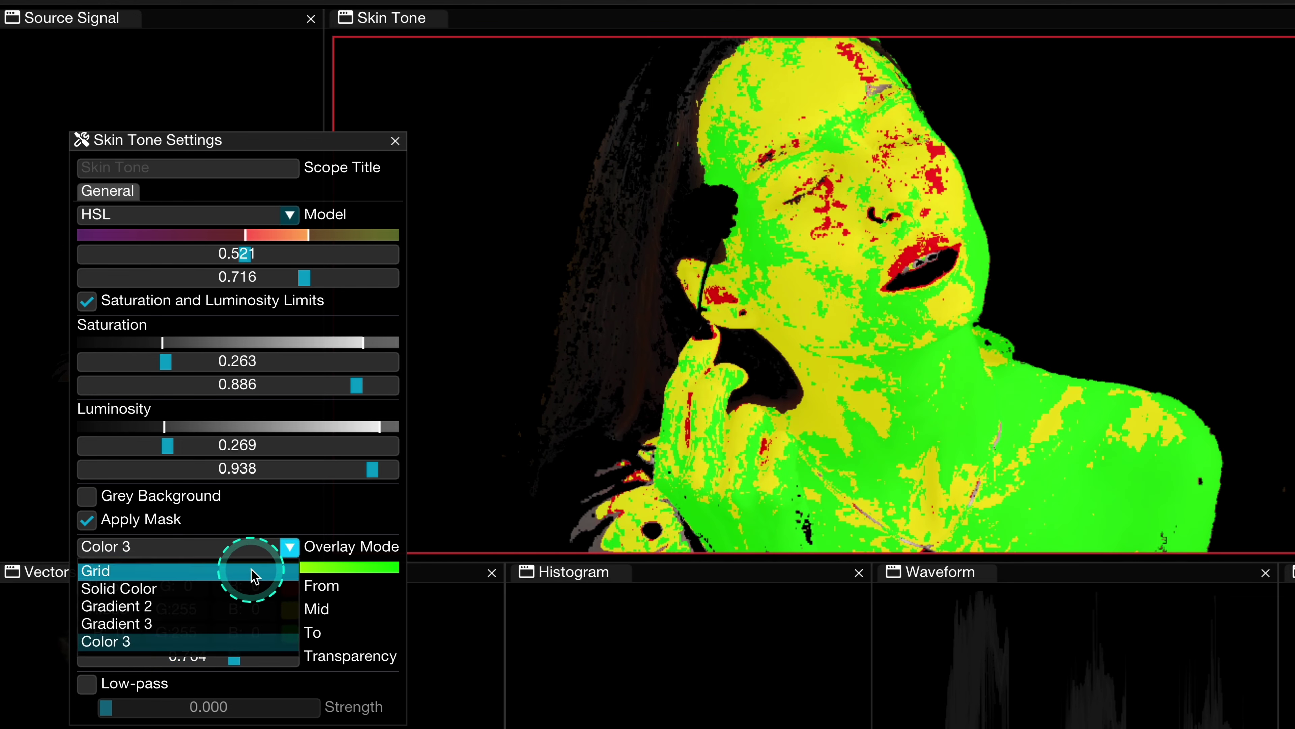
pyautogui.click(255, 571)
pyautogui.moveTo(236, 607); pyautogui.dragTo(298, 620)
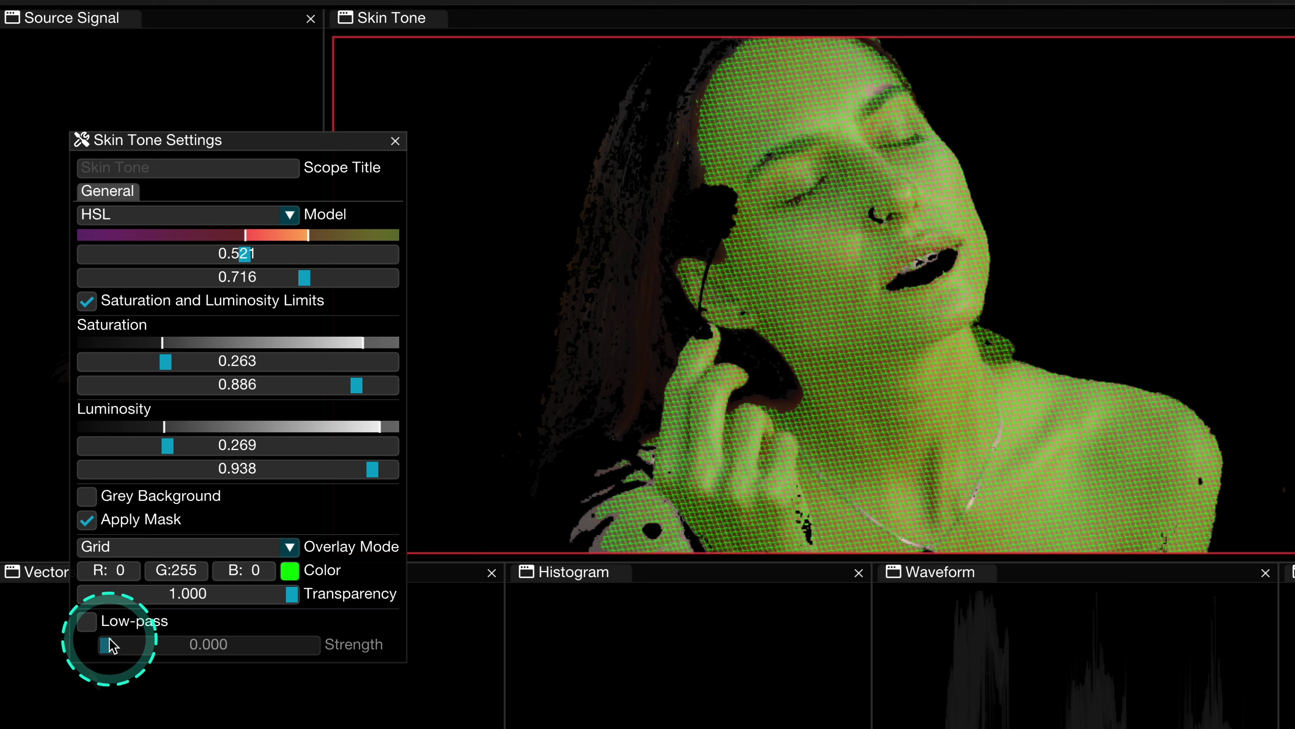
pyautogui.click(86, 620)
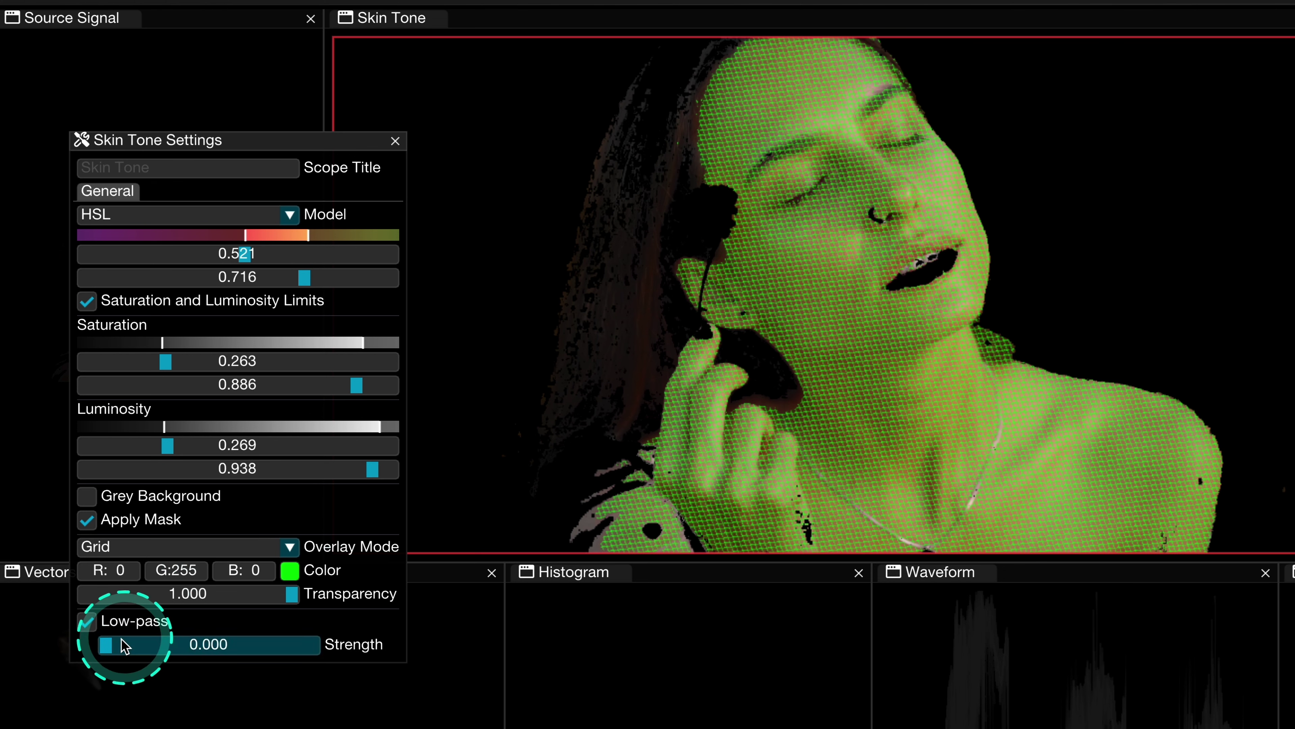
pyautogui.moveTo(111, 648); pyautogui.dragTo(398, 670)
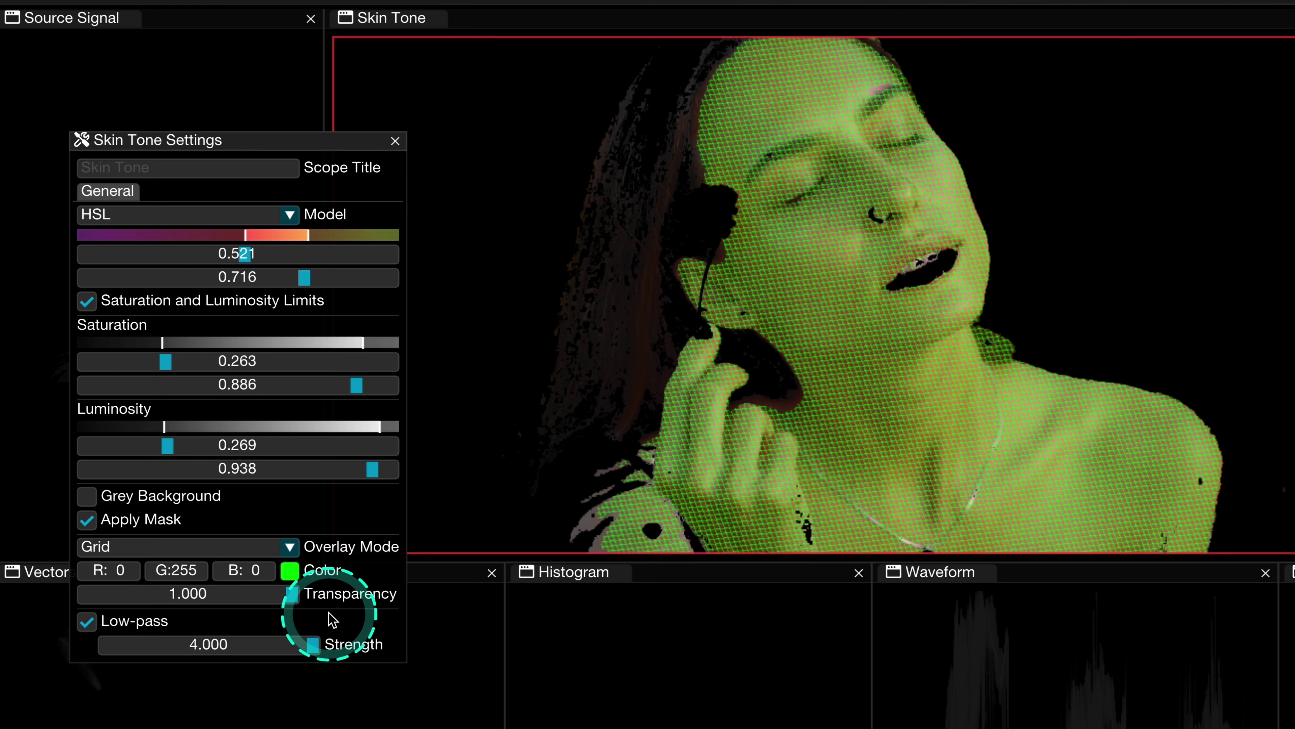
# Close the skin tone settings, move OmniScope up-left and enlarge the Skin Tone view
pyautogui.click(88, 520)
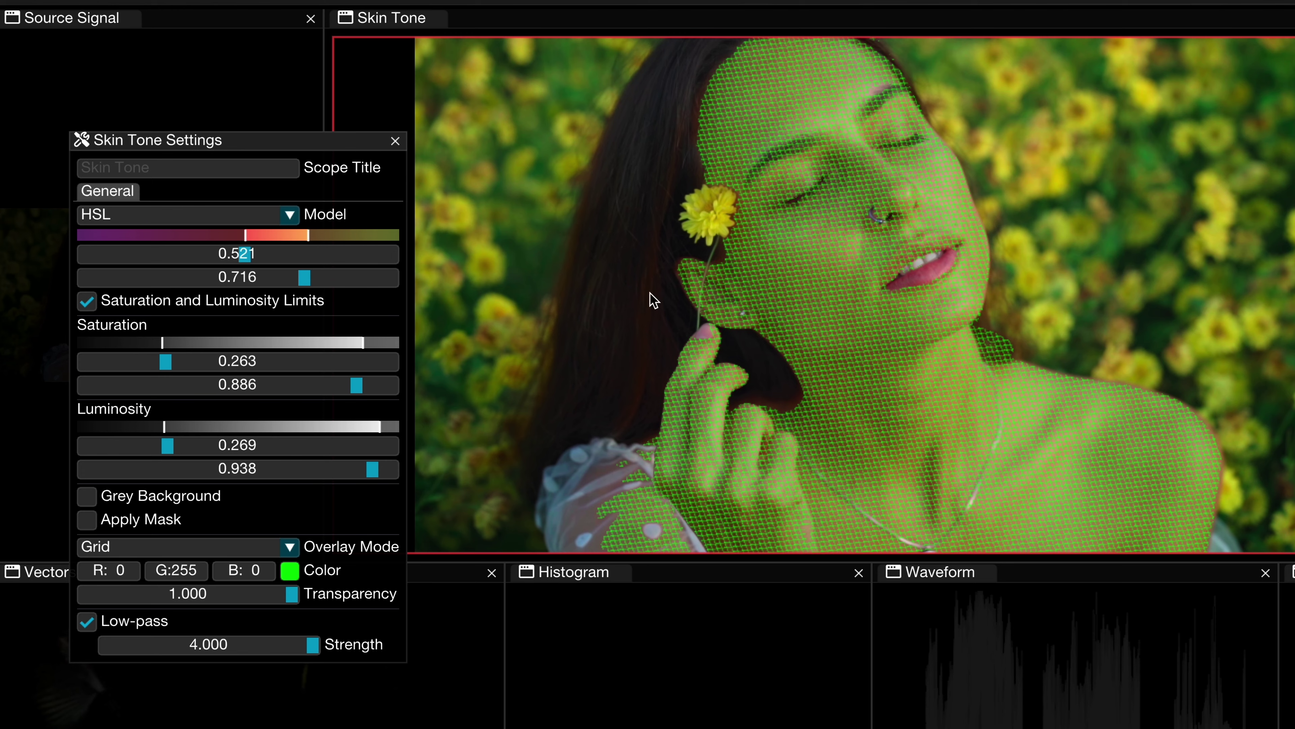
pyautogui.click(396, 141)
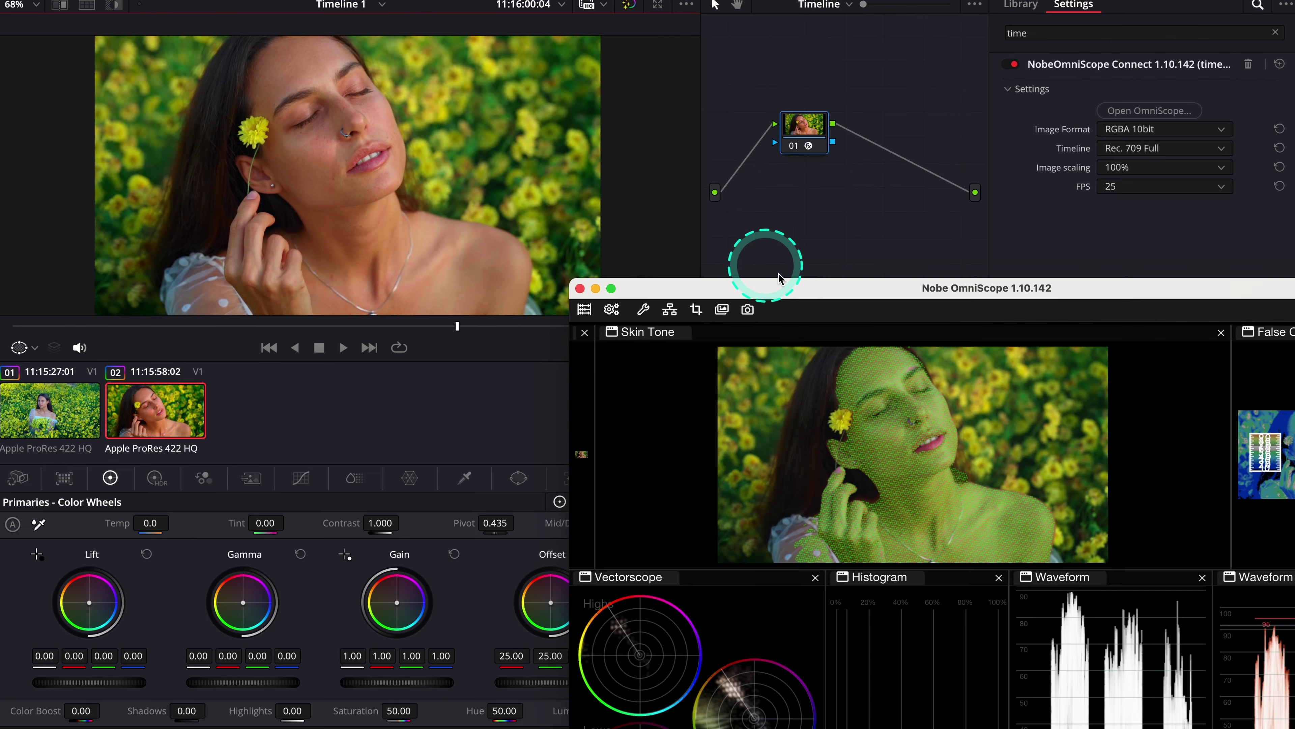
pyautogui.moveTo(775, 295); pyautogui.dragTo(686, 162)
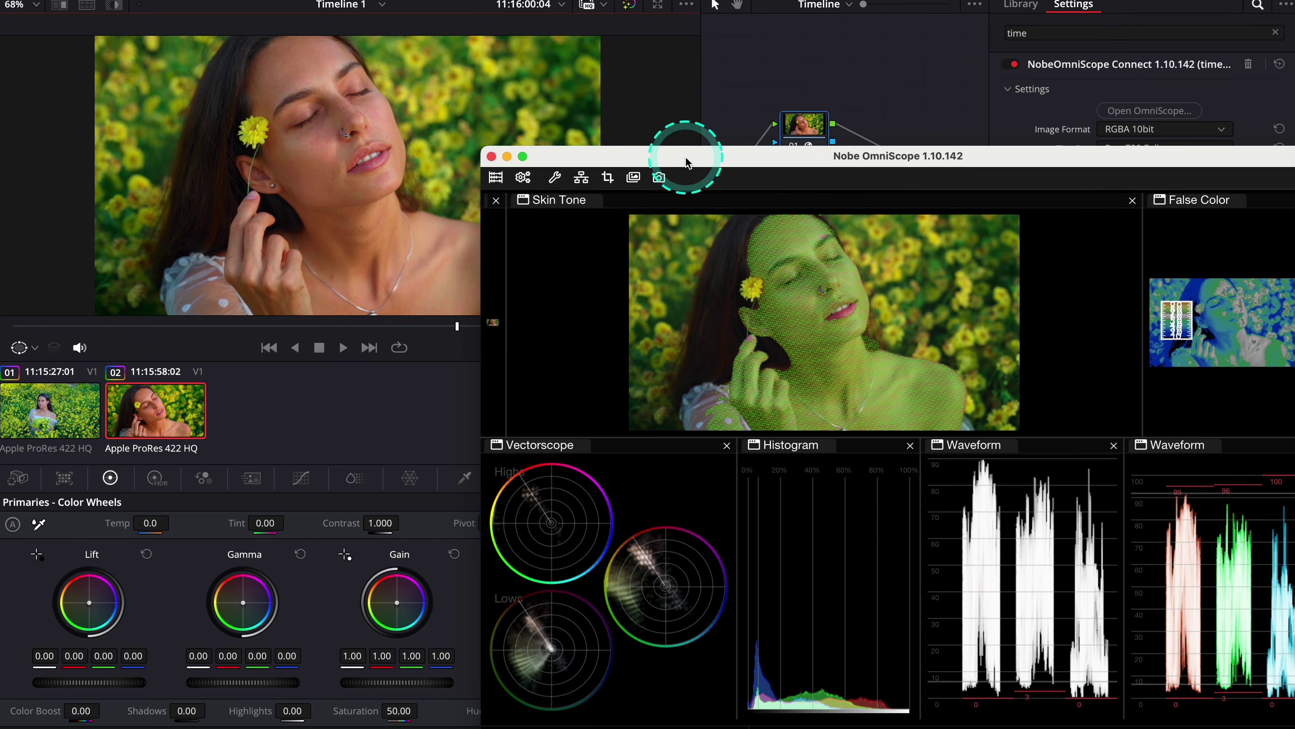
pyautogui.moveTo(836, 438); pyautogui.dragTo(843, 632)
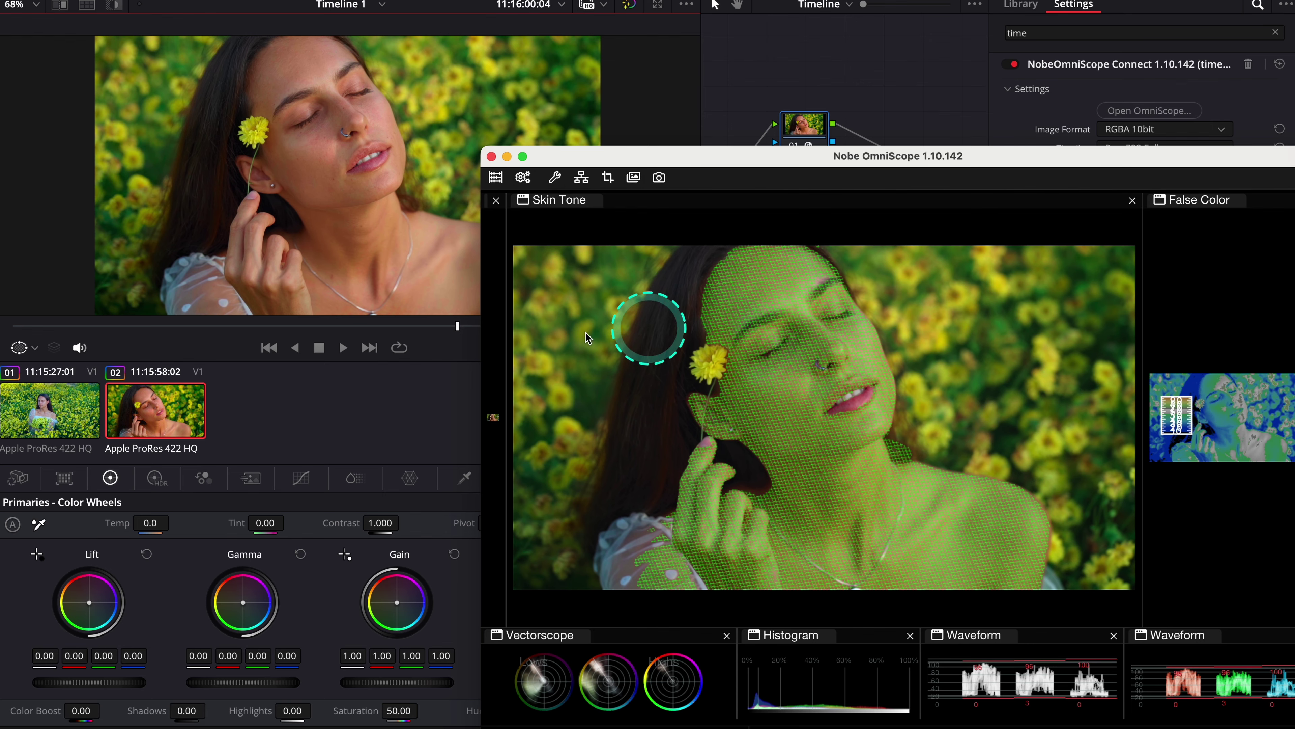
# Scrub the timeline and step down to clip 01, the wide flower-field shot
pyautogui.moveTo(455, 327); pyautogui.dragTo(317, 306)
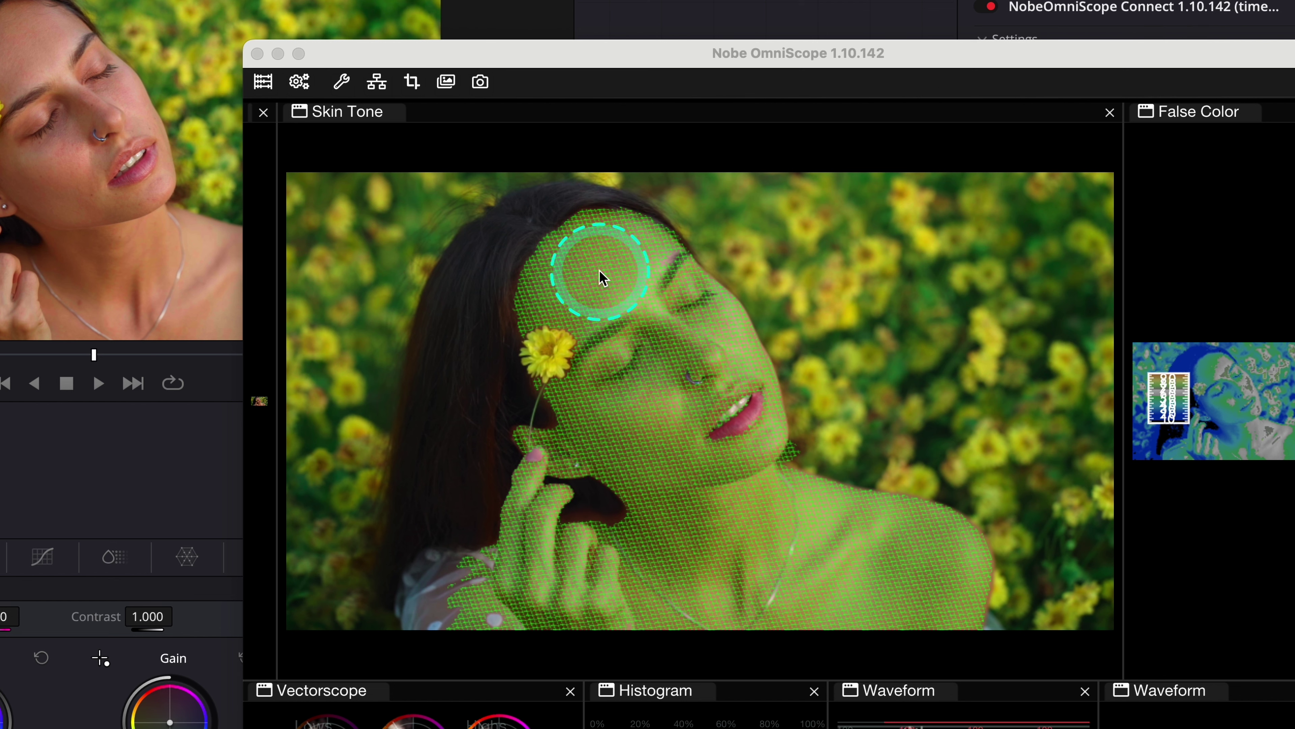
pyautogui.press('Down')
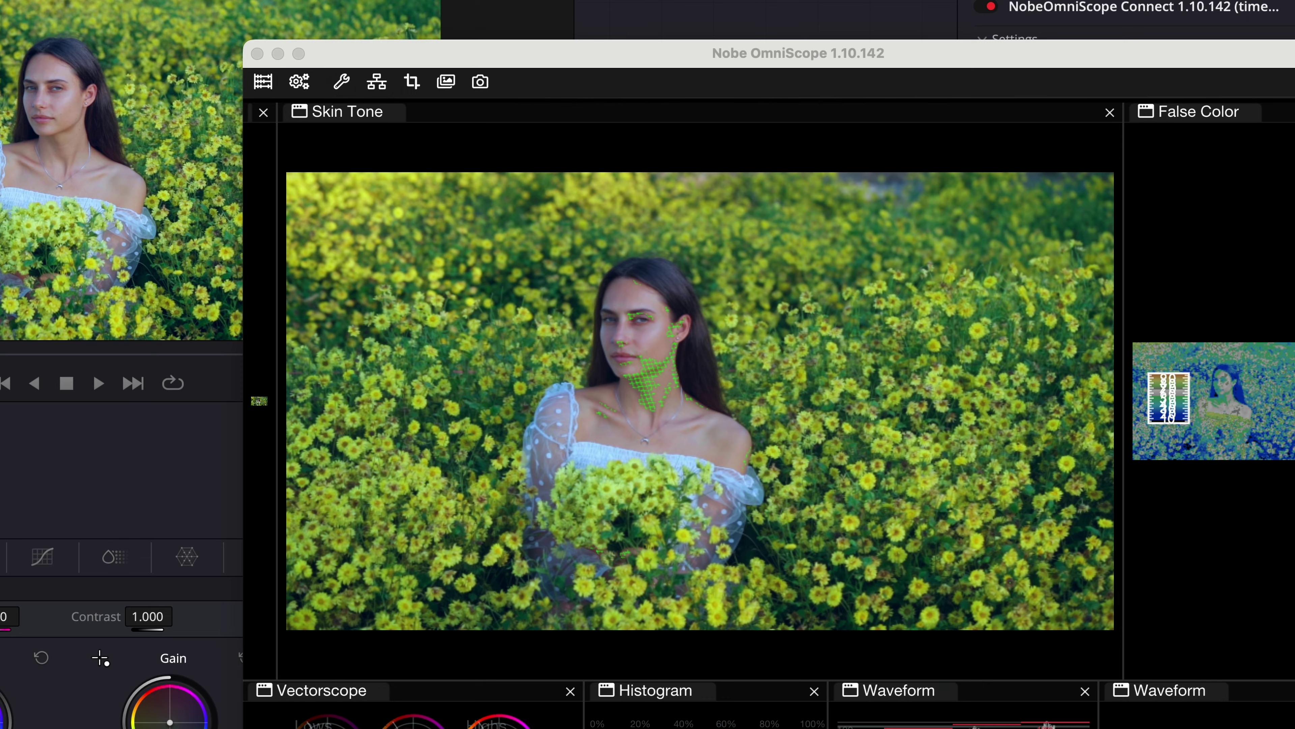
pyautogui.scroll(-3, 831, 253)
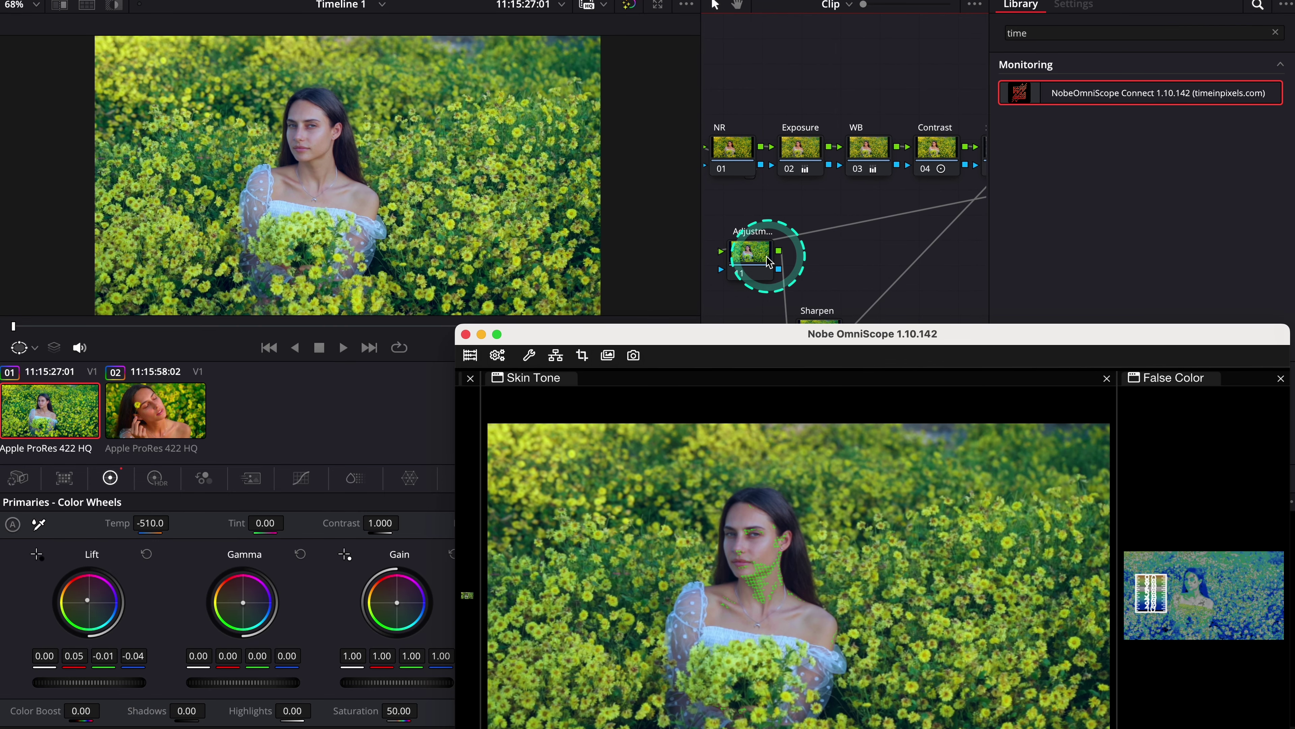
# On the Adjustment node, shift Offset toward orange and nudge the Lift balance
pyautogui.click(750, 259)
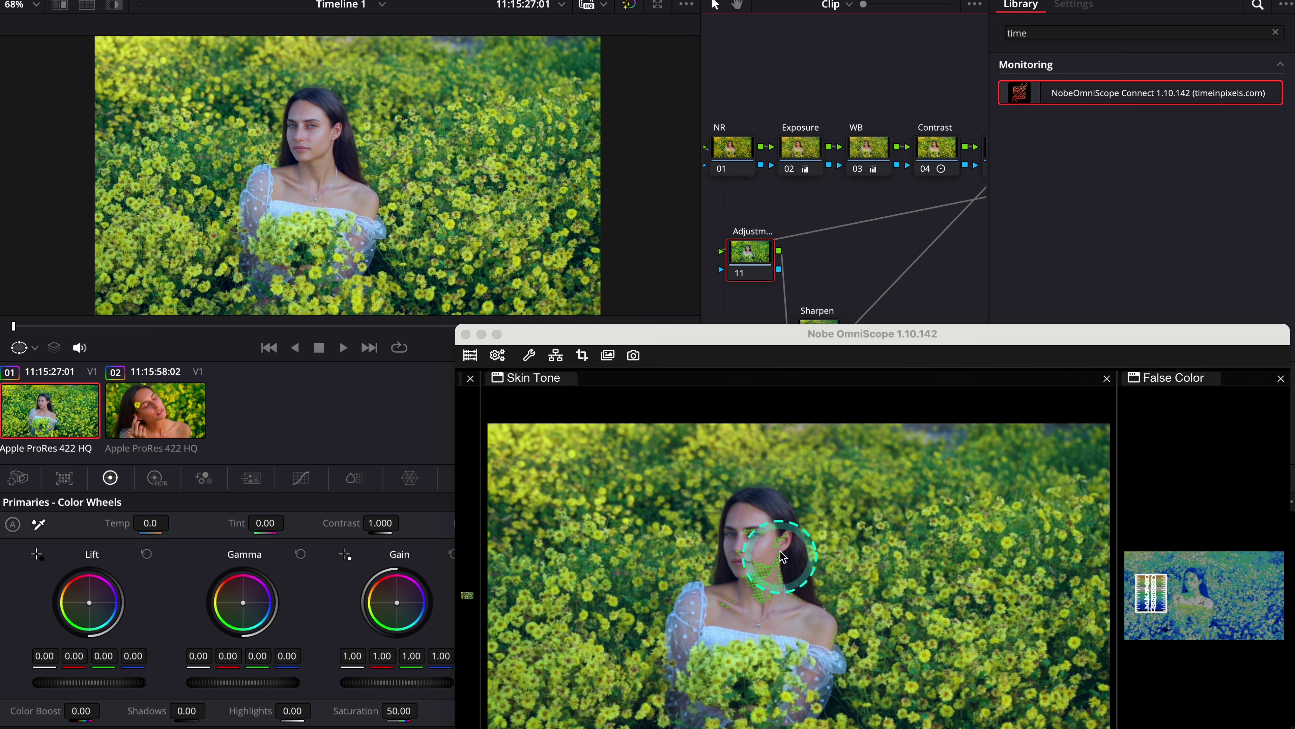
pyautogui.moveTo(797, 333); pyautogui.dragTo(967, 100)
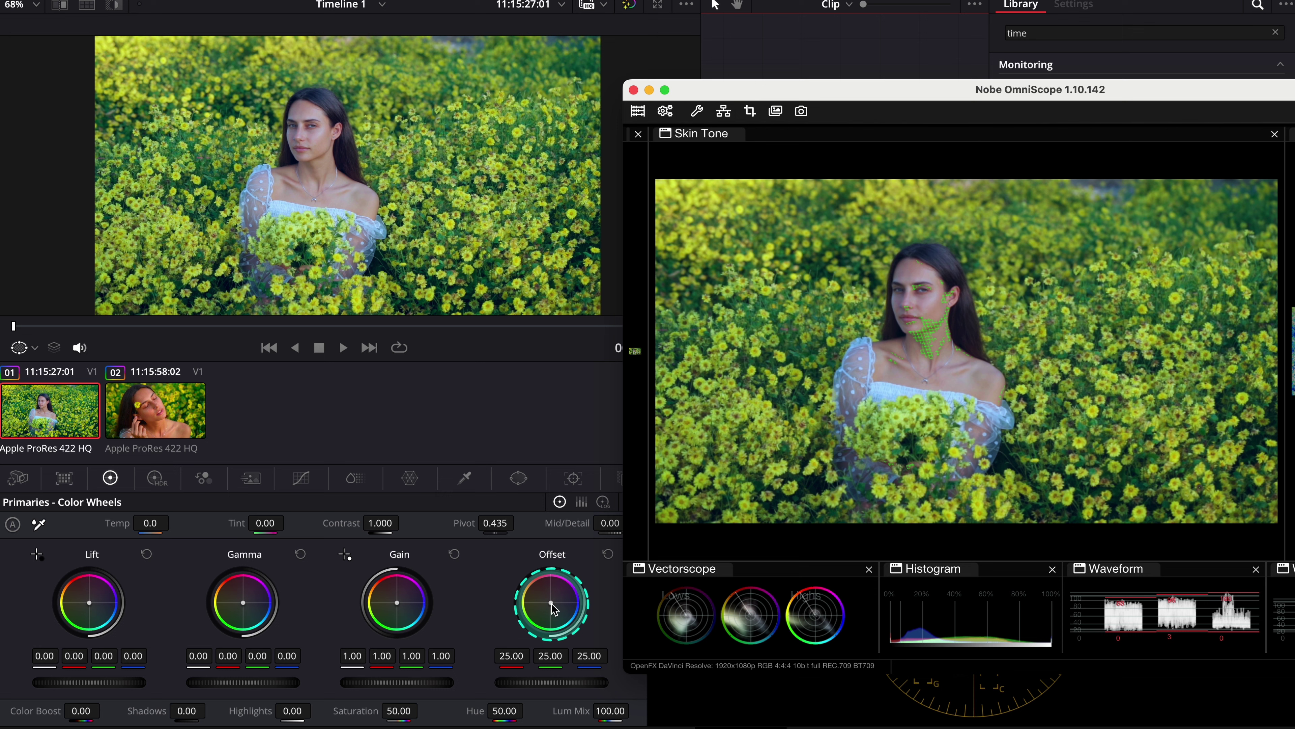
pyautogui.moveTo(550, 602); pyautogui.dragTo(486, 540)
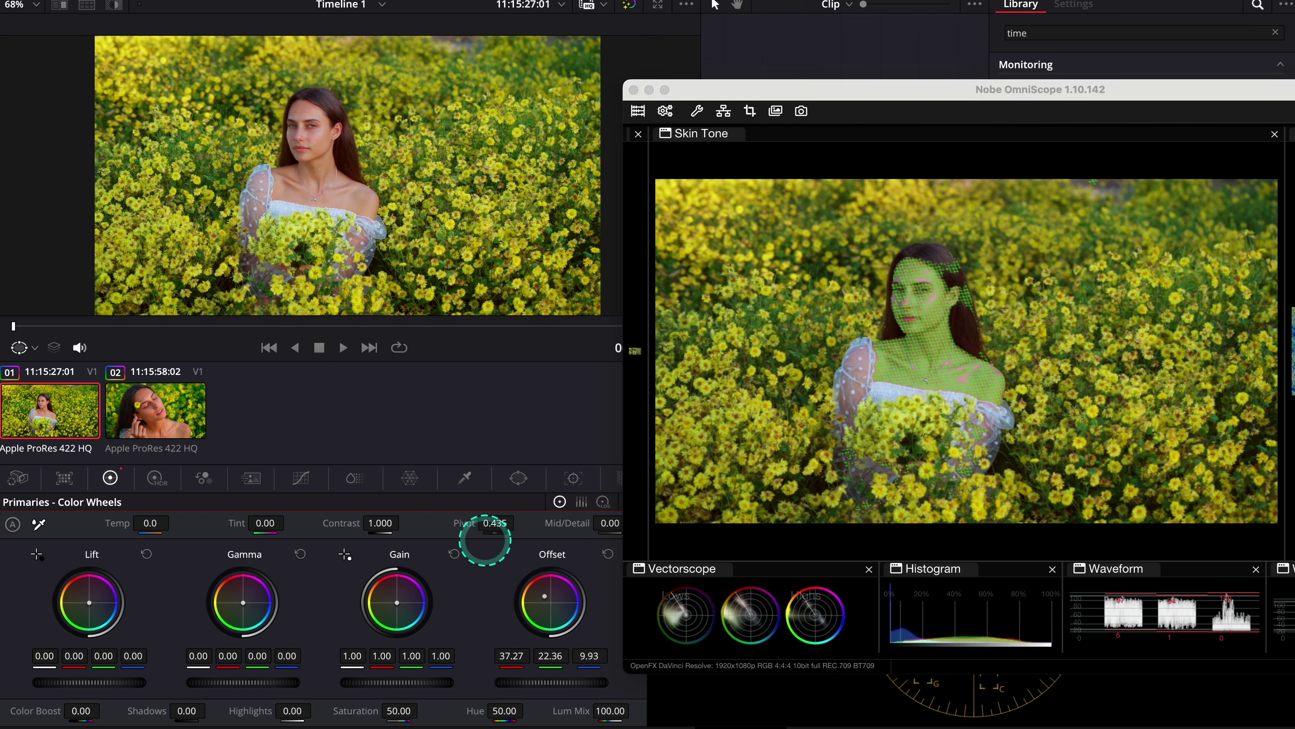
pyautogui.click(90, 602)
pyautogui.moveTo(102, 616); pyautogui.dragTo(99, 623)
# Warm Offset further into the skin-tone range, then compare against close-up clip 02
pyautogui.moveTo(530, 602); pyautogui.dragTo(544, 596)
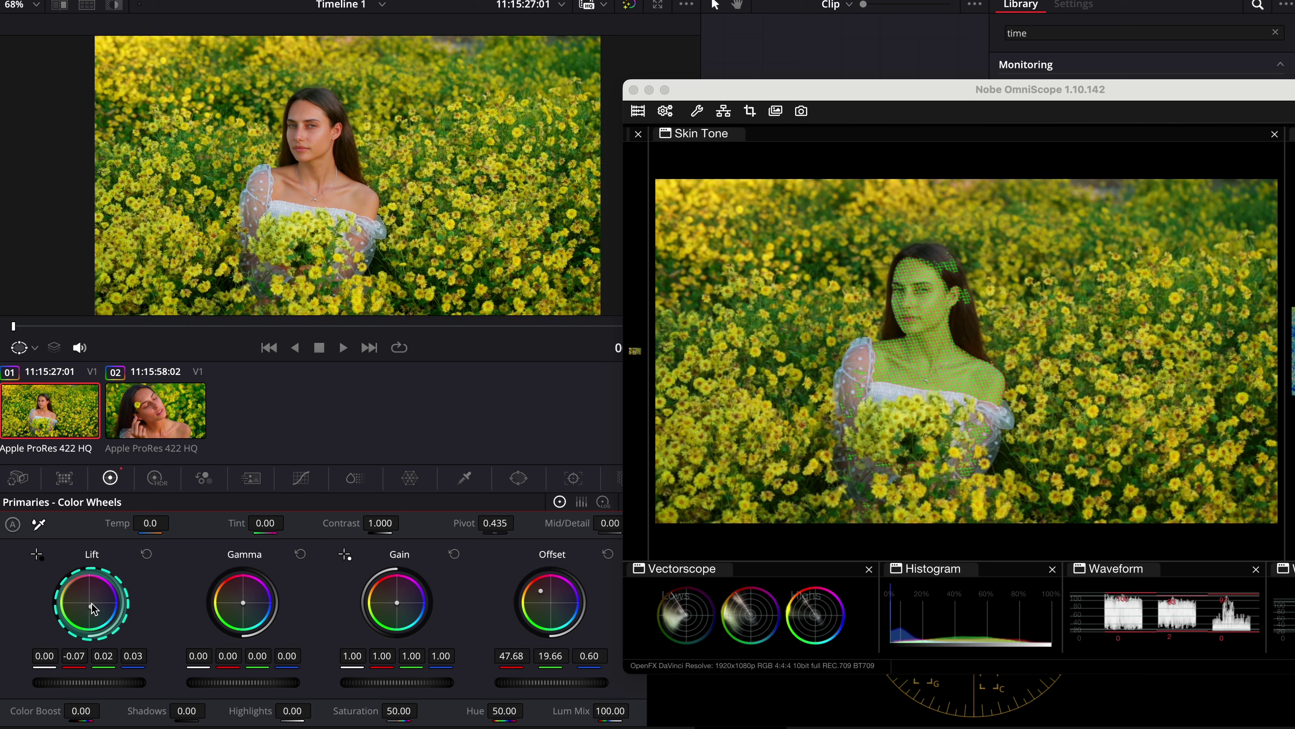
pyautogui.click(180, 405)
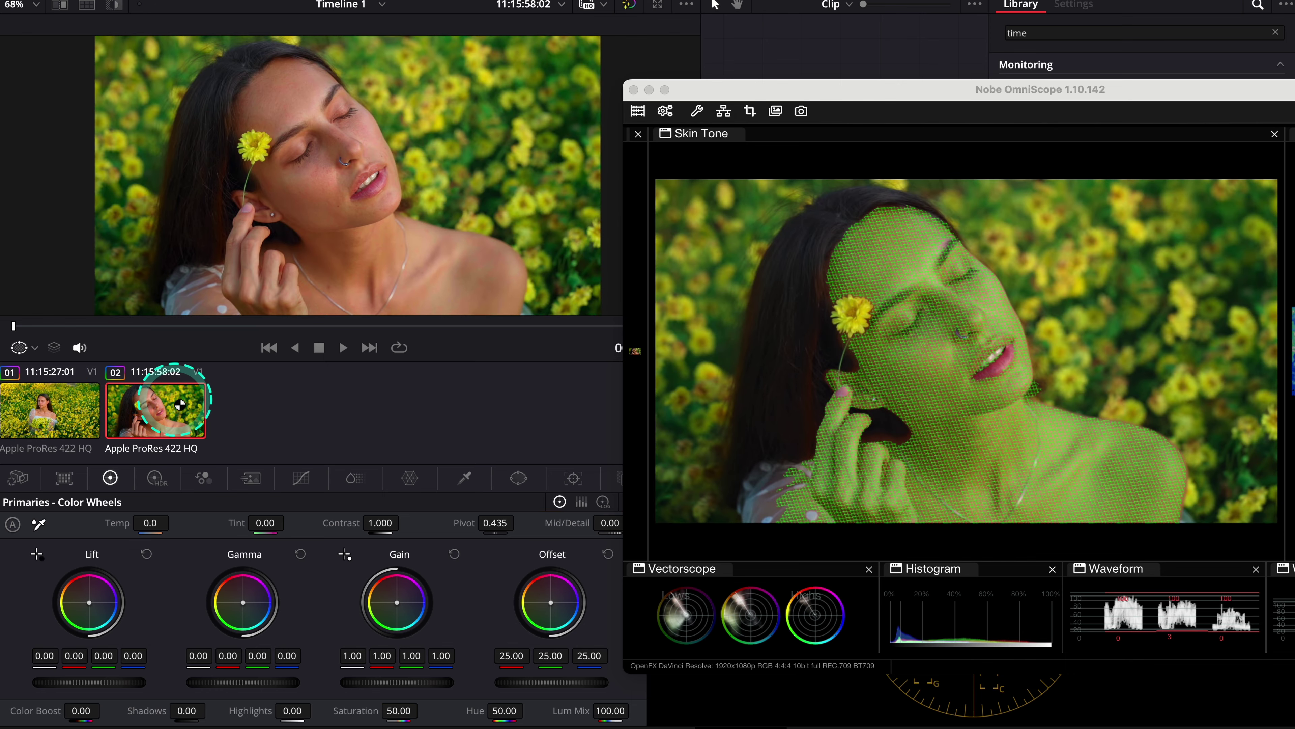
pyautogui.click(59, 413)
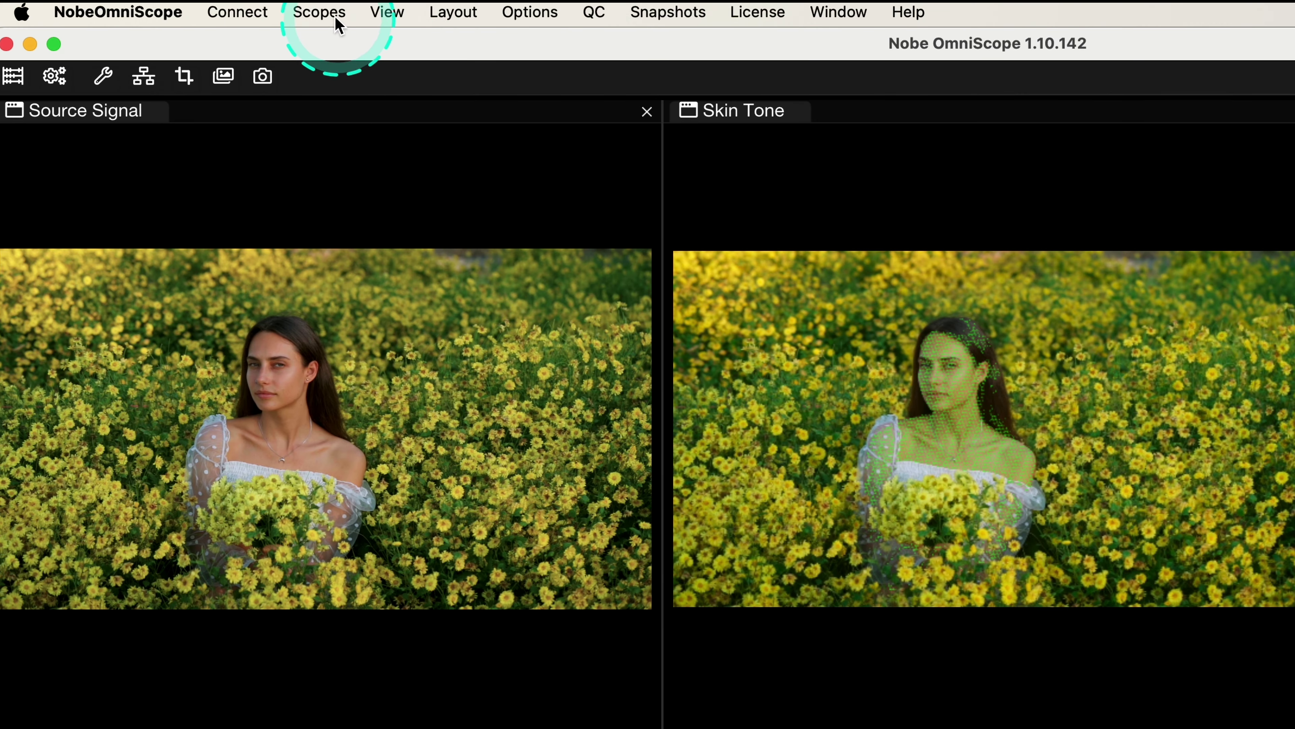
# Add a CIE Plot scope and dock it into the layout
pyautogui.click(327, 14)
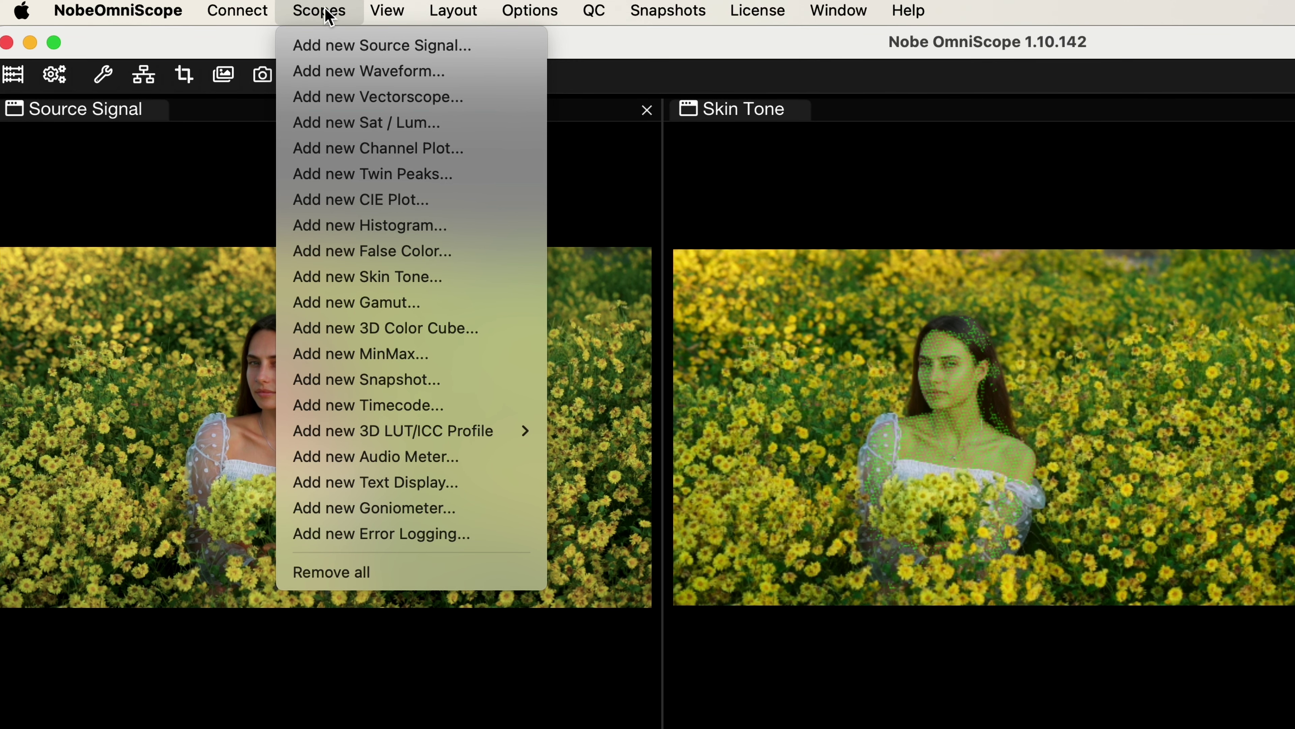
pyautogui.click(366, 200)
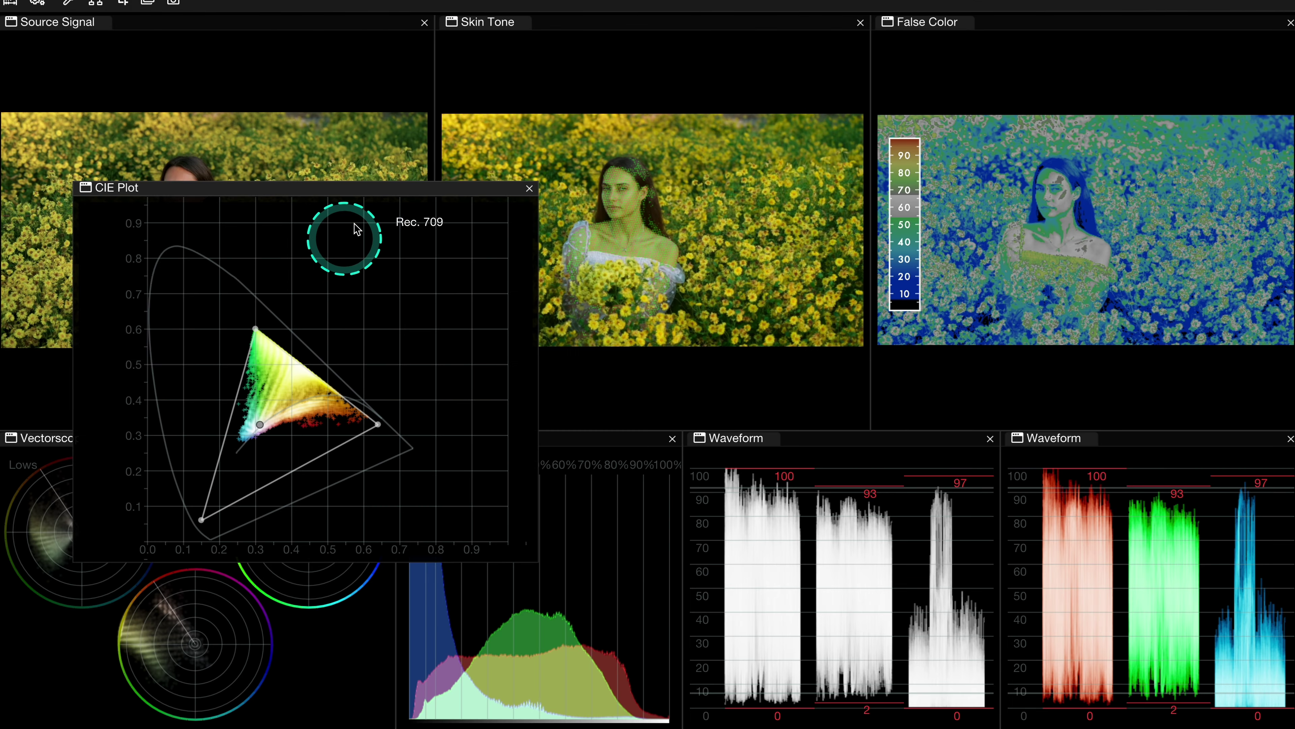
pyautogui.moveTo(339, 193); pyautogui.dragTo(653, 280)
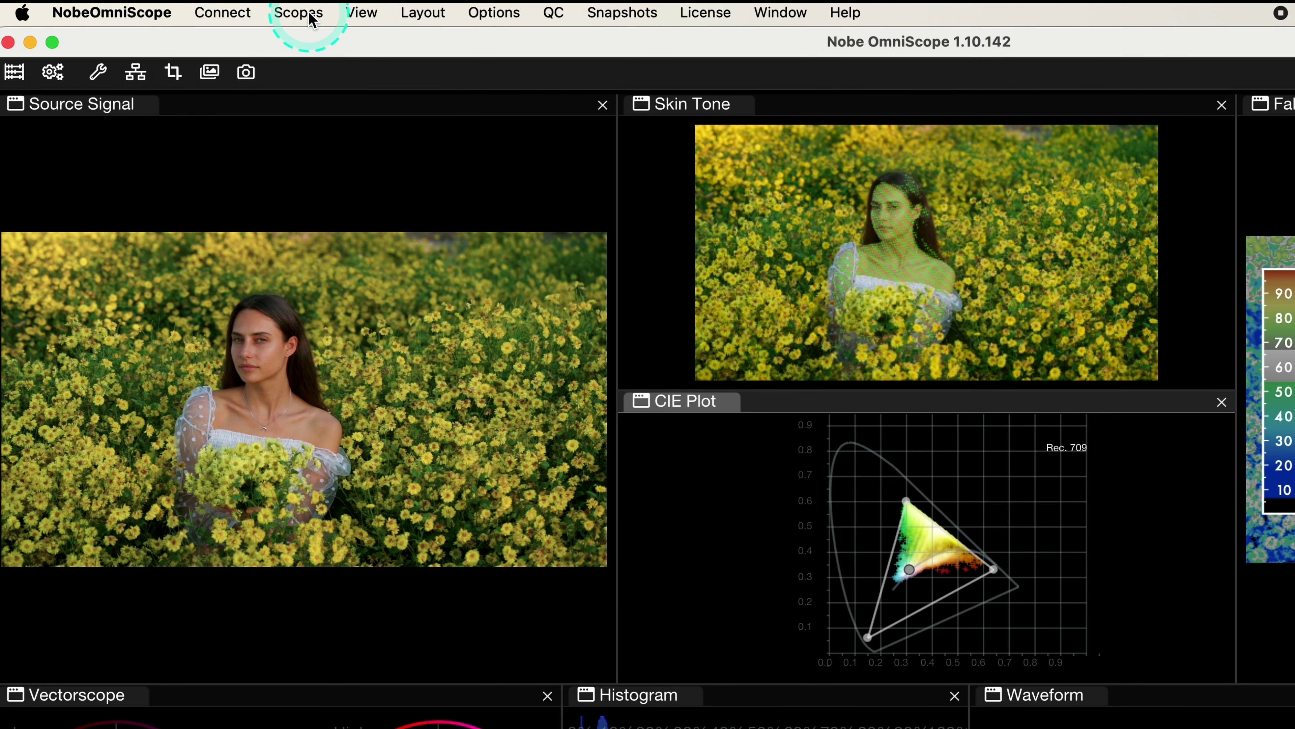
# Add a 3D Color Cube scope and orbit its point cloud
pyautogui.click(300, 13)
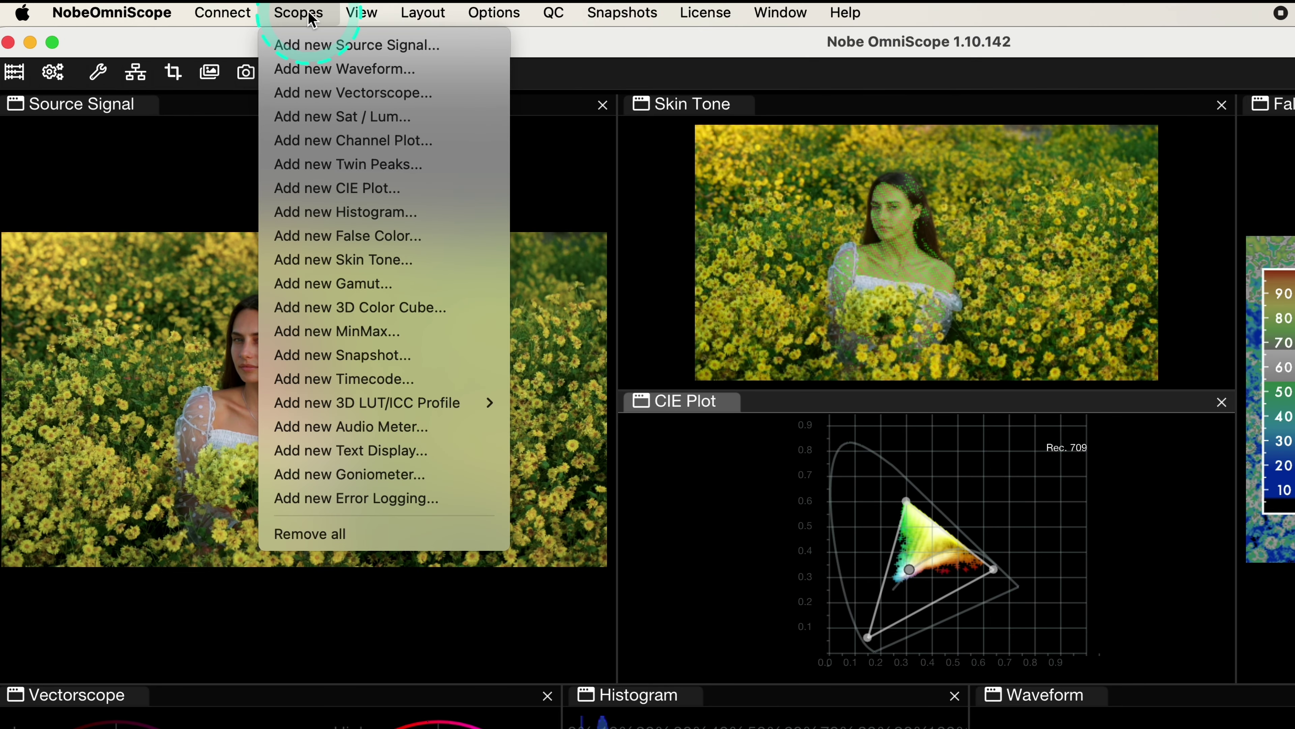
pyautogui.click(347, 311)
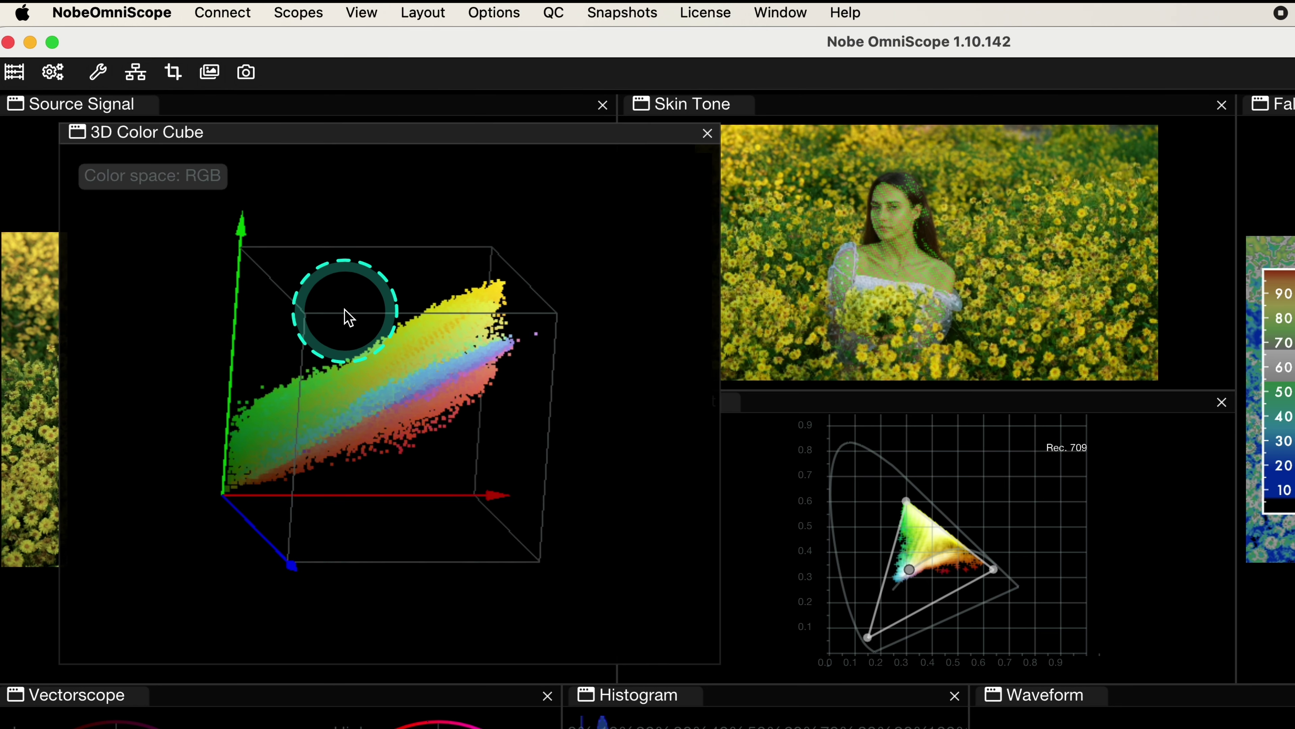
pyautogui.moveTo(349, 318); pyautogui.dragTo(1002, 501)
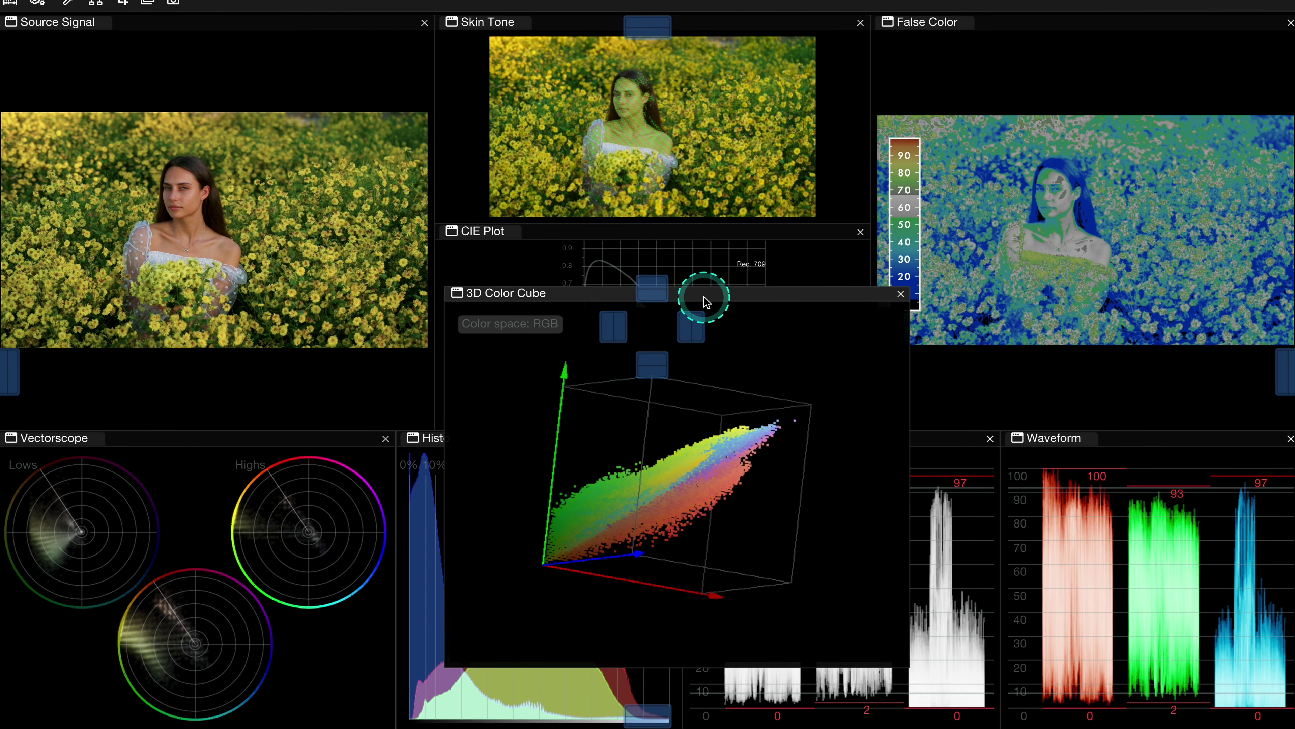
pyautogui.moveTo(706, 302); pyautogui.dragTo(1093, 267)
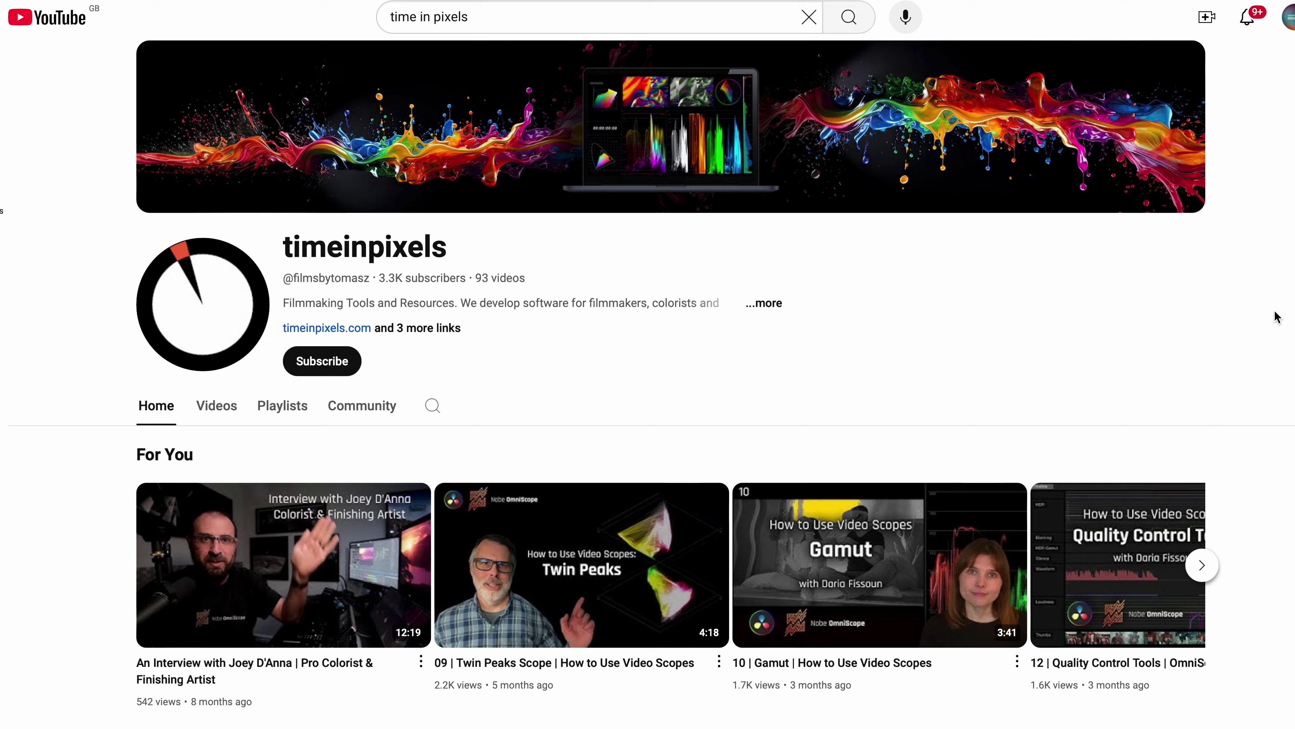
pyautogui.scroll(-6, 1277, 317)
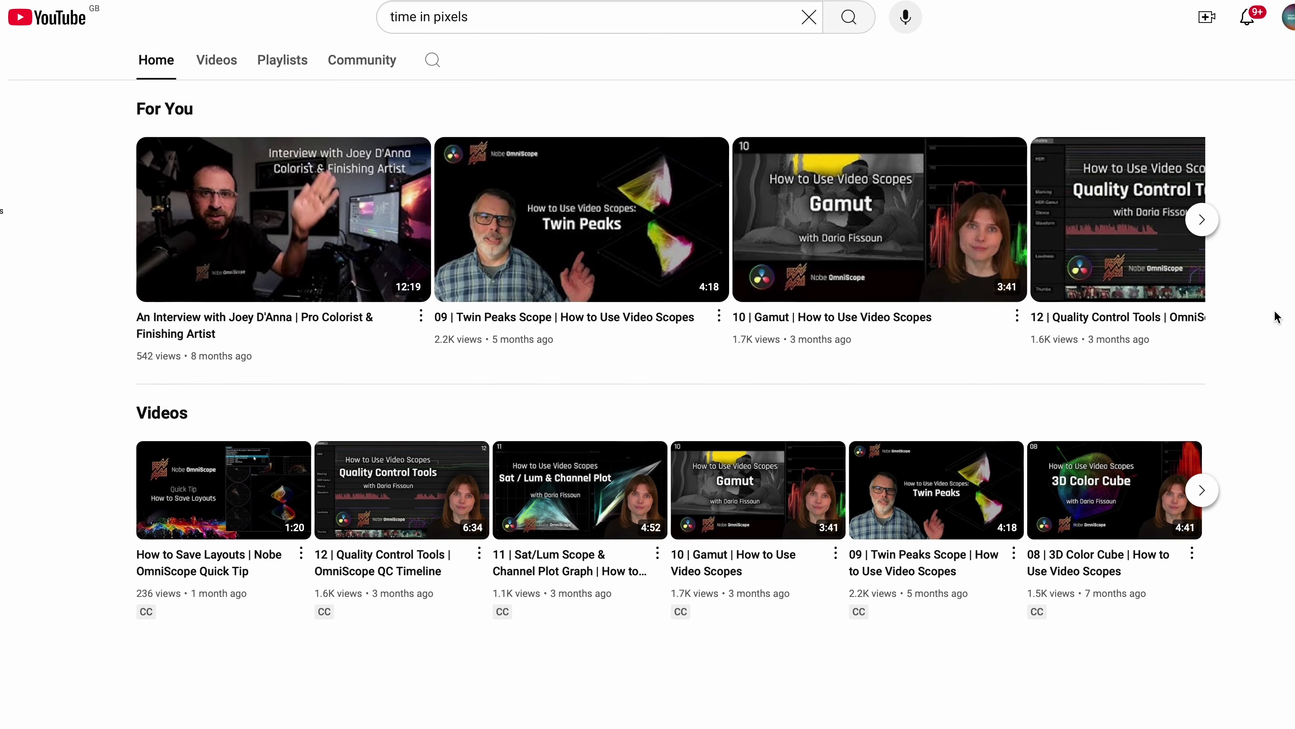
pyautogui.scroll(6, 1276, 316)
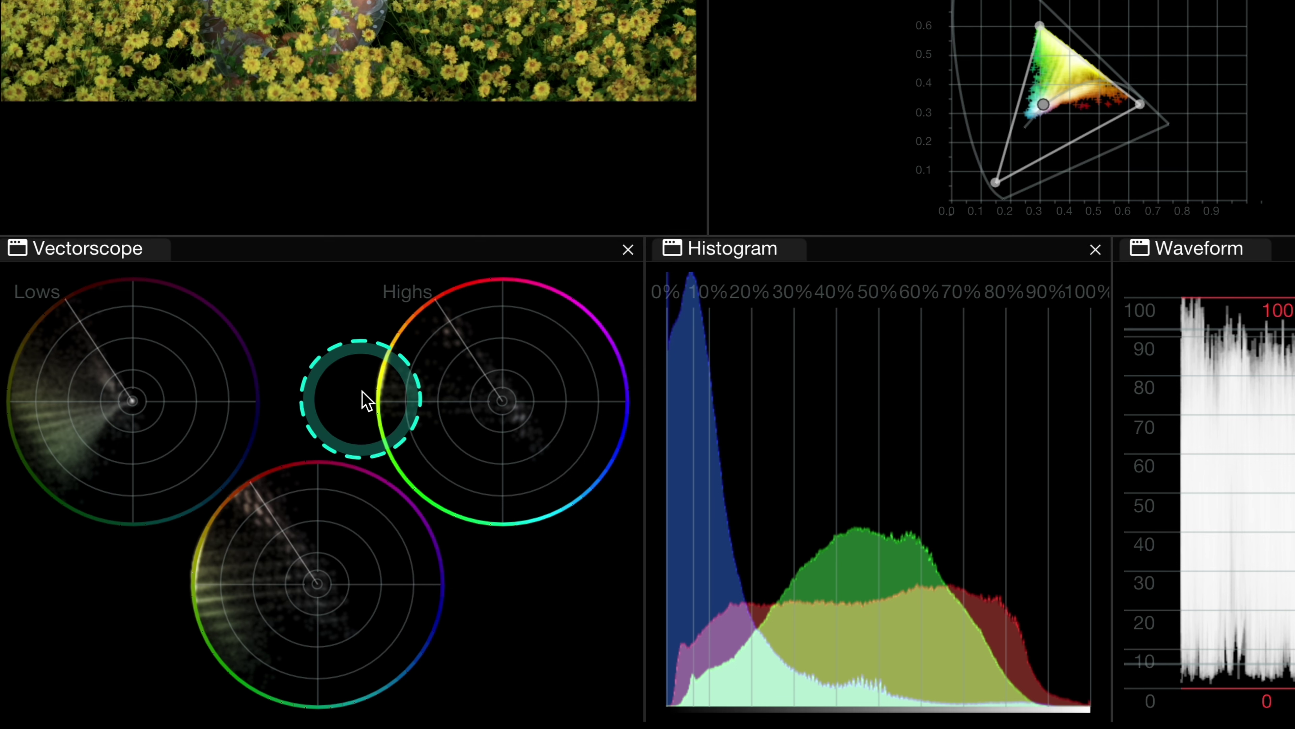
# Switch the bottom-left Vectorscope panel to a Waveform, then to Twin Peaks
pyautogui.rightClick(337, 380)
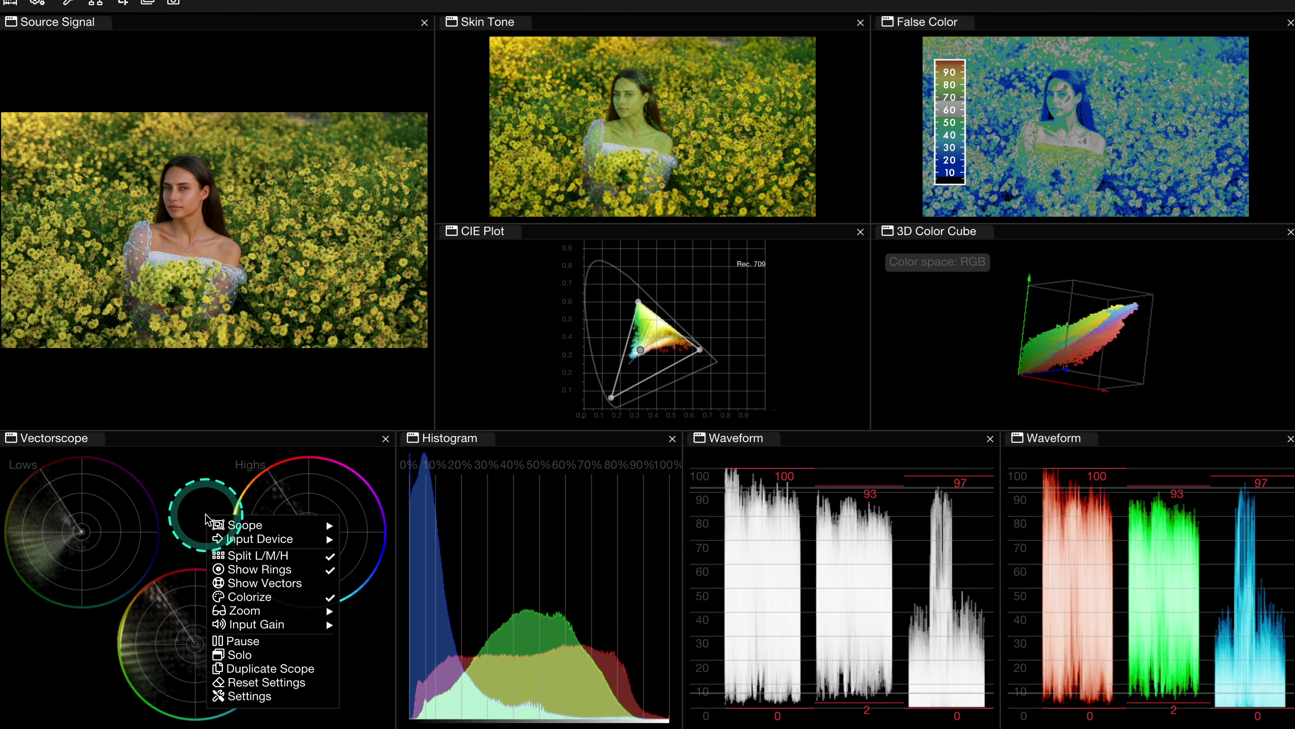
pyautogui.moveTo(240, 525)
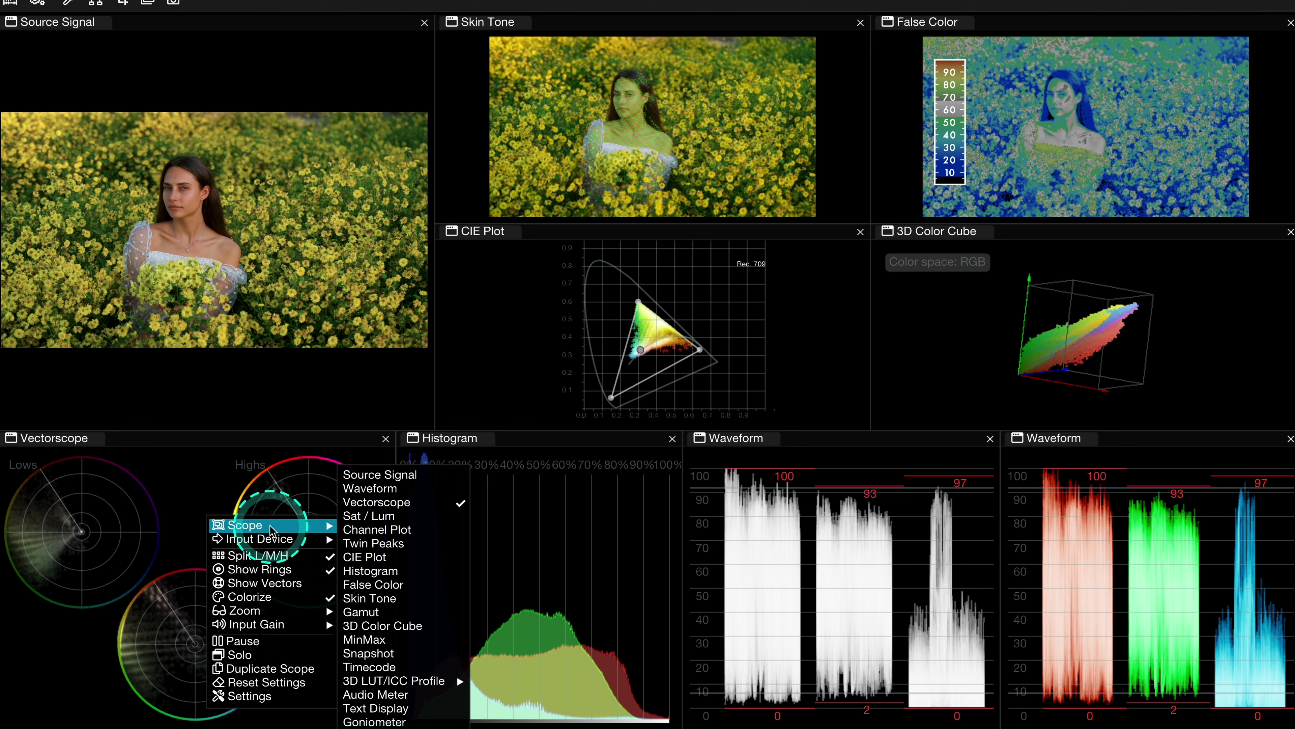
pyautogui.click(393, 488)
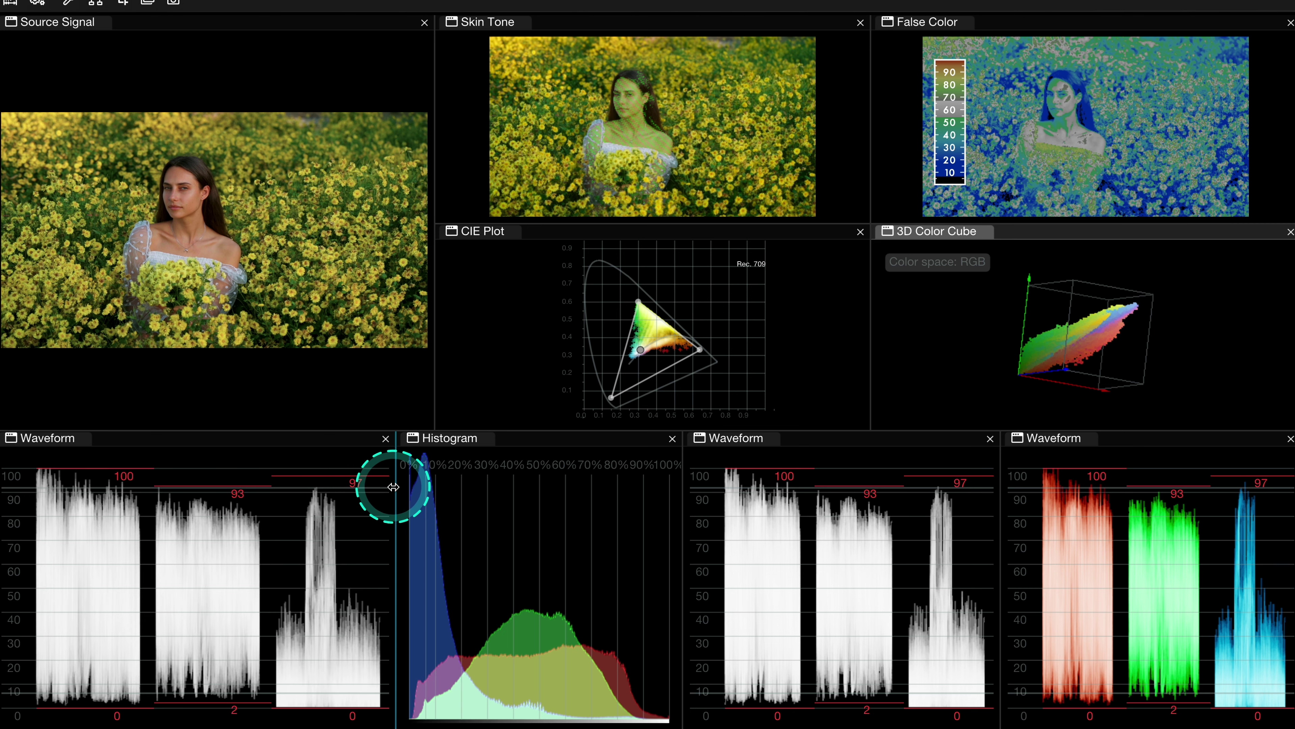
pyautogui.rightClick(238, 555)
pyautogui.moveTo(276, 563)
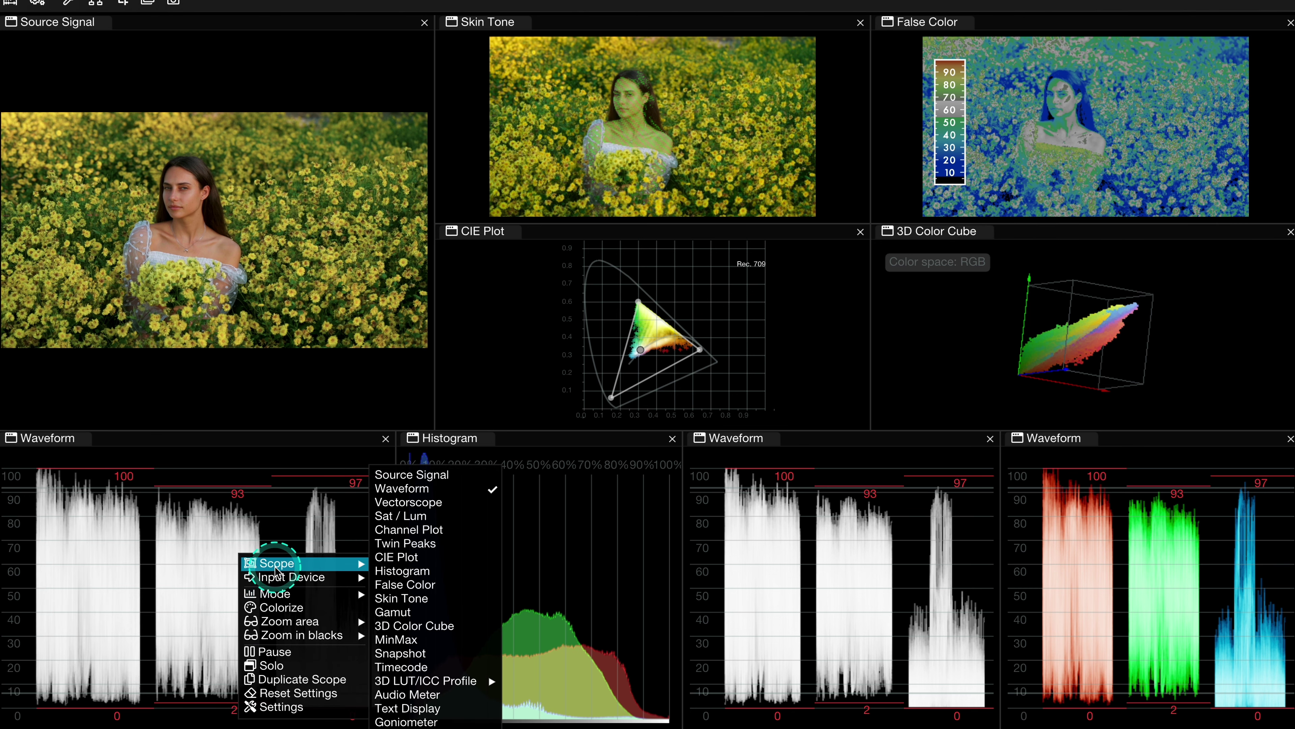
pyautogui.click(421, 545)
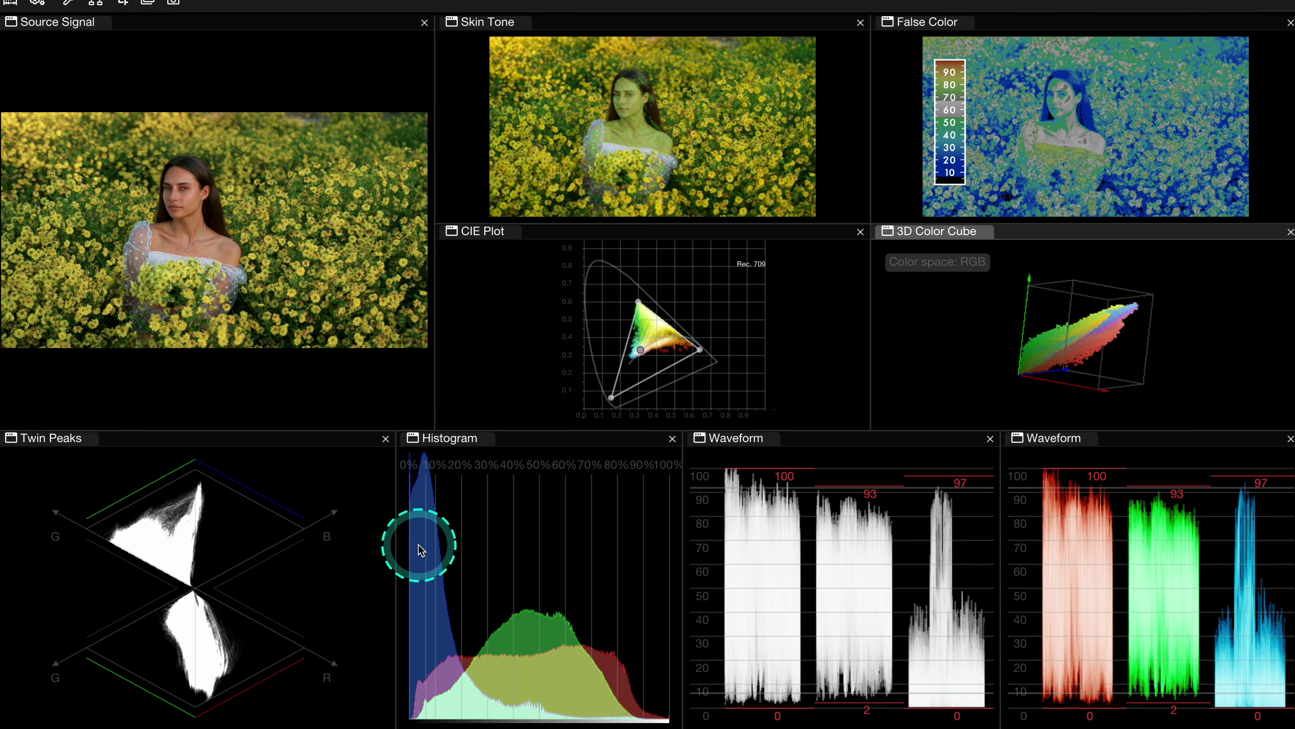
# Turn the panel back into a Vectorscope and untick Split L/M/H
pyautogui.rightClick(288, 550)
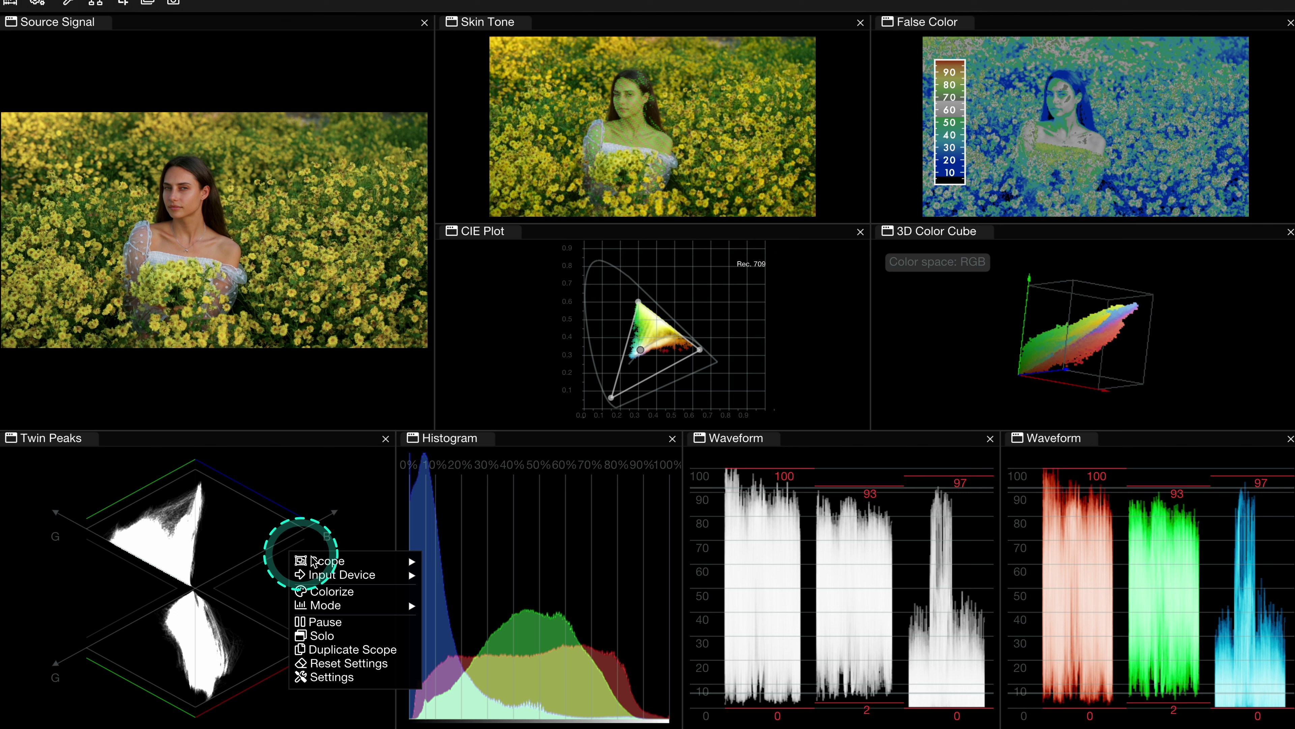
pyautogui.moveTo(310, 560)
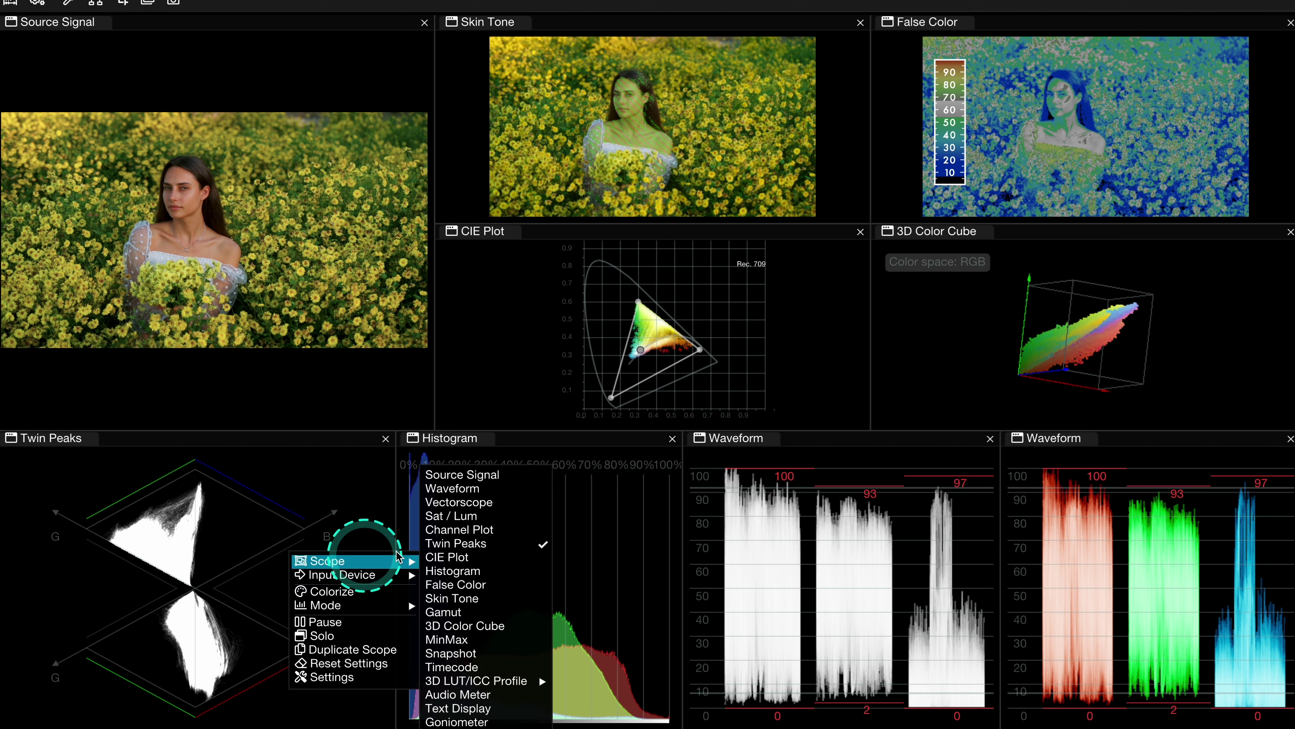
pyautogui.click(479, 502)
pyautogui.rightClick(356, 626)
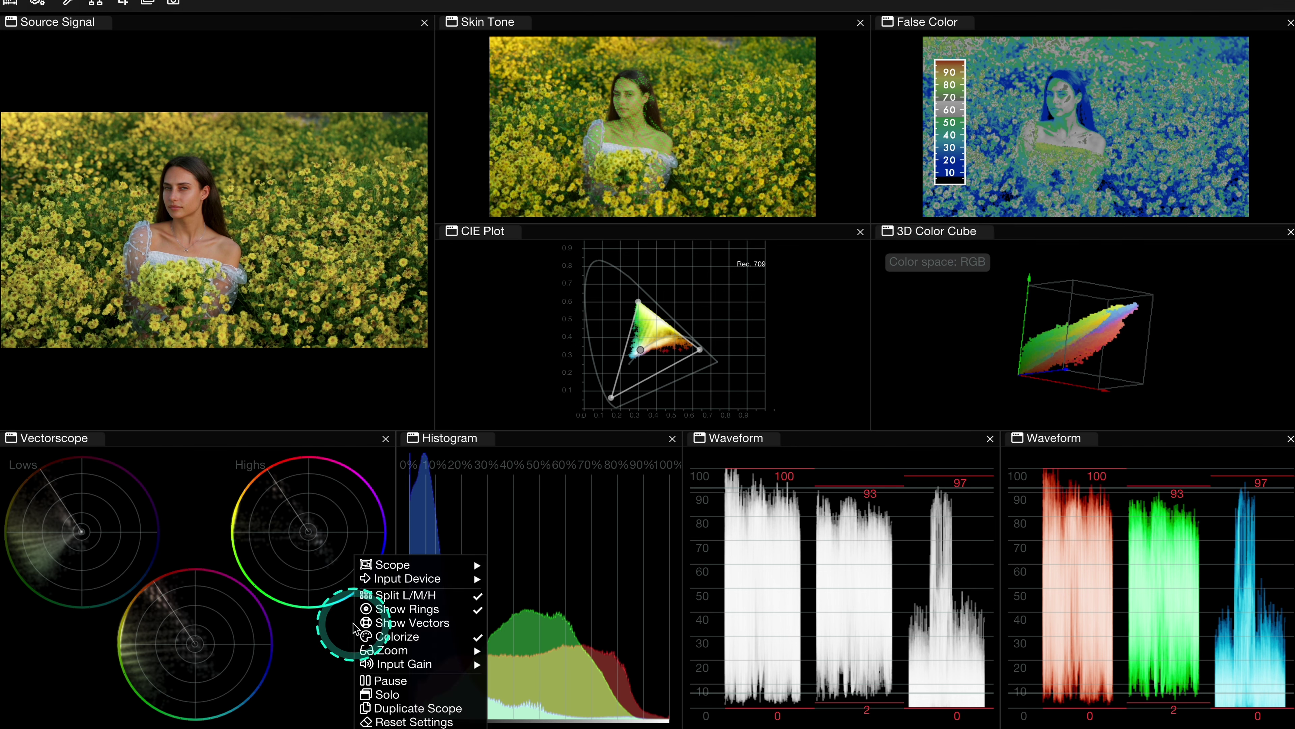
pyautogui.click(432, 598)
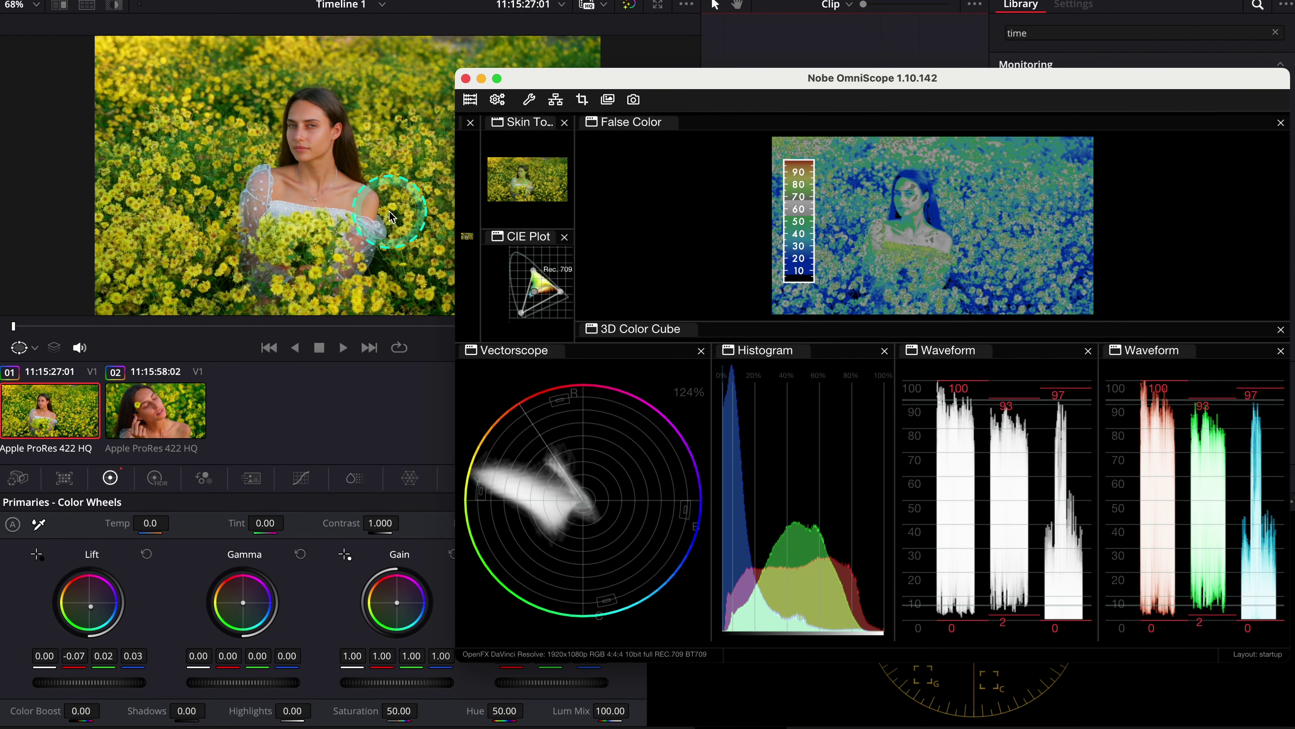
# Drag the Gain master wheel right until Gain reads 1.48 on all channels
pyautogui.moveTo(391, 682); pyautogui.dragTo(370, 682)
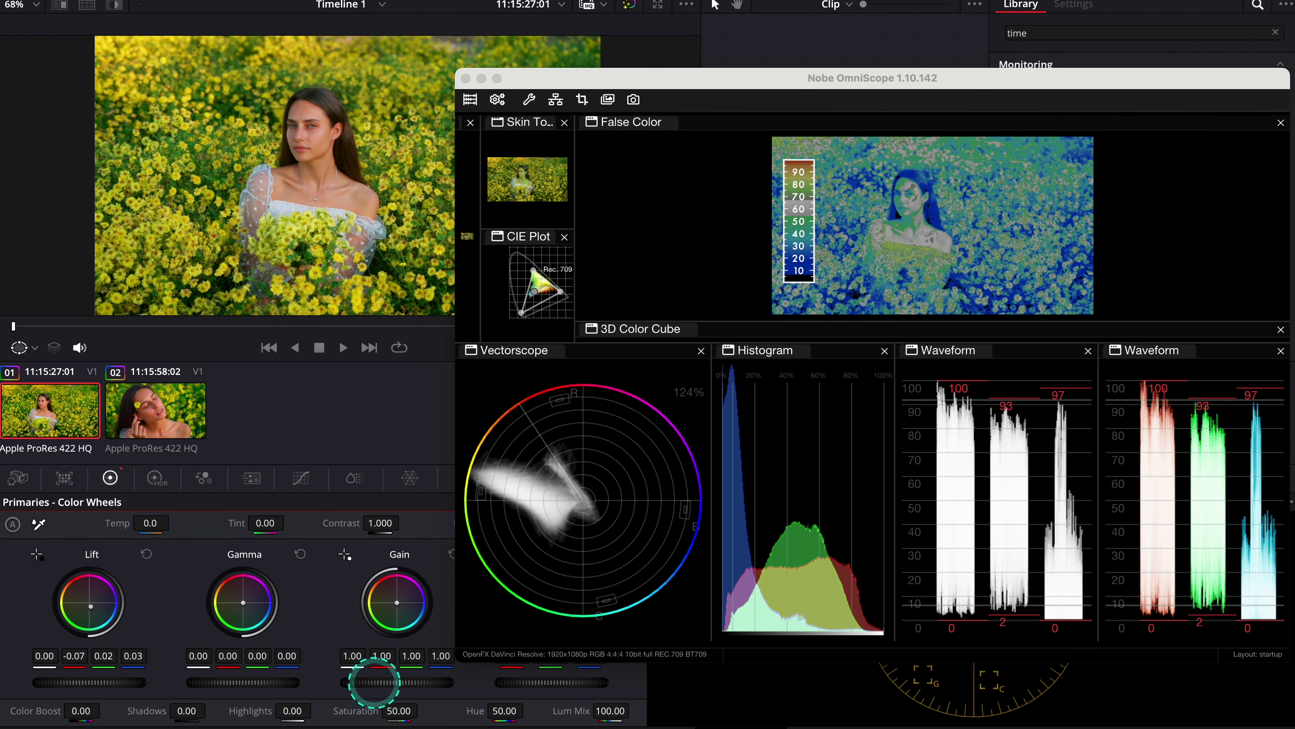
pyautogui.moveTo(483, 707); pyautogui.dragTo(711, 363)
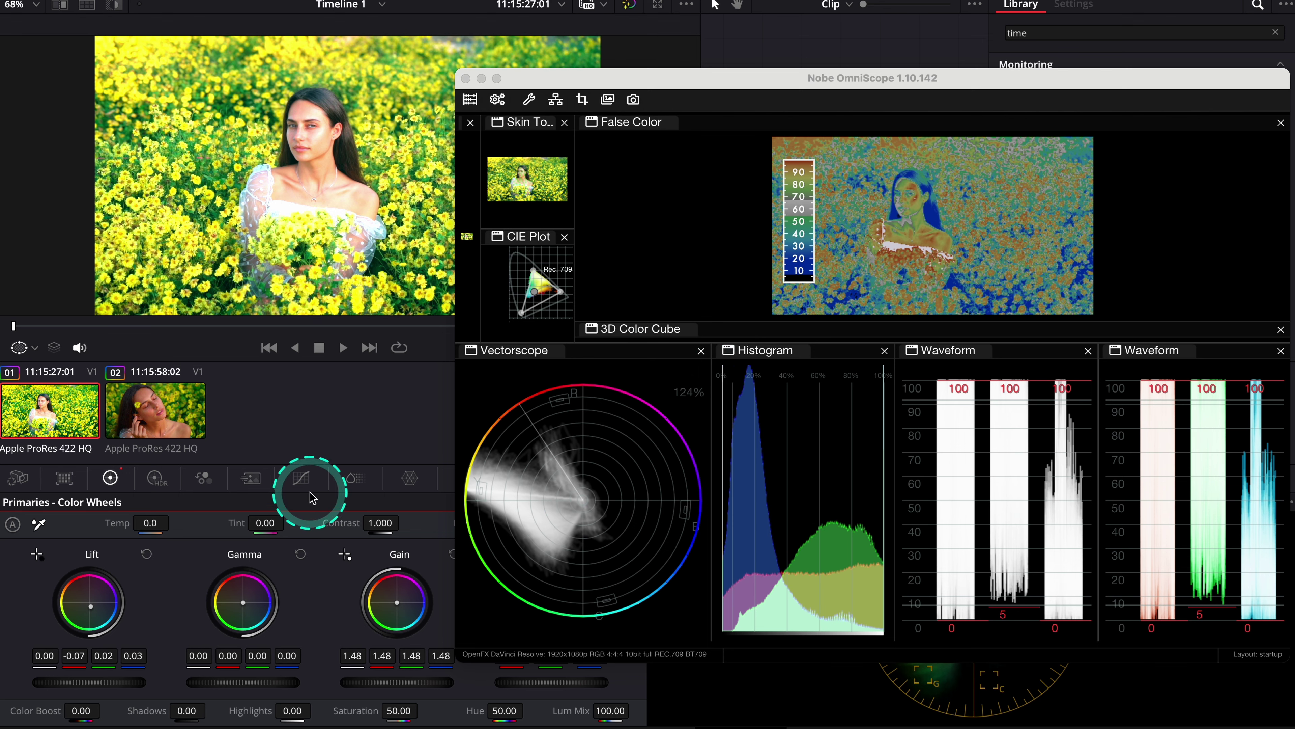